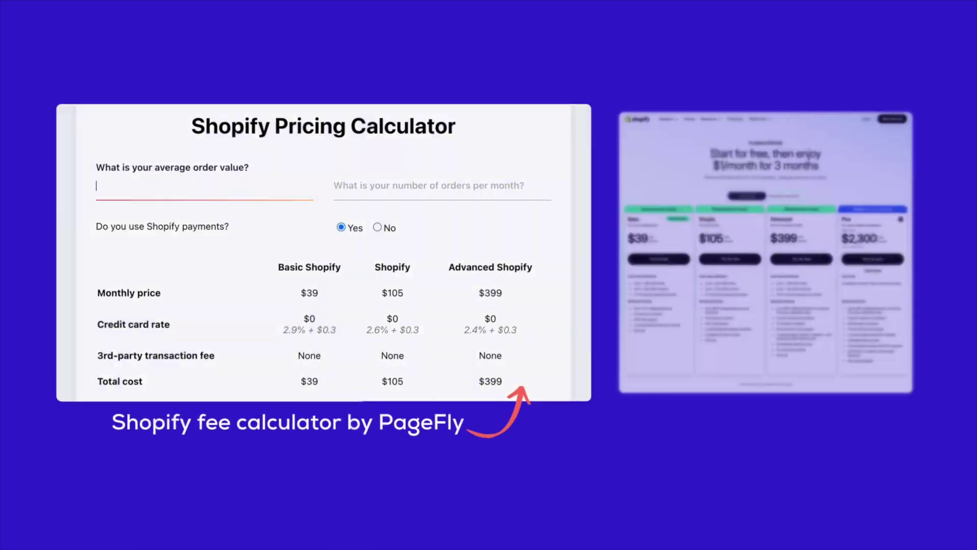
Step: Enter a $50 average order value and 100 monthly orders, and choose No for Shopify payments
{"action": "left_click", "coordinate": [331, 192]}
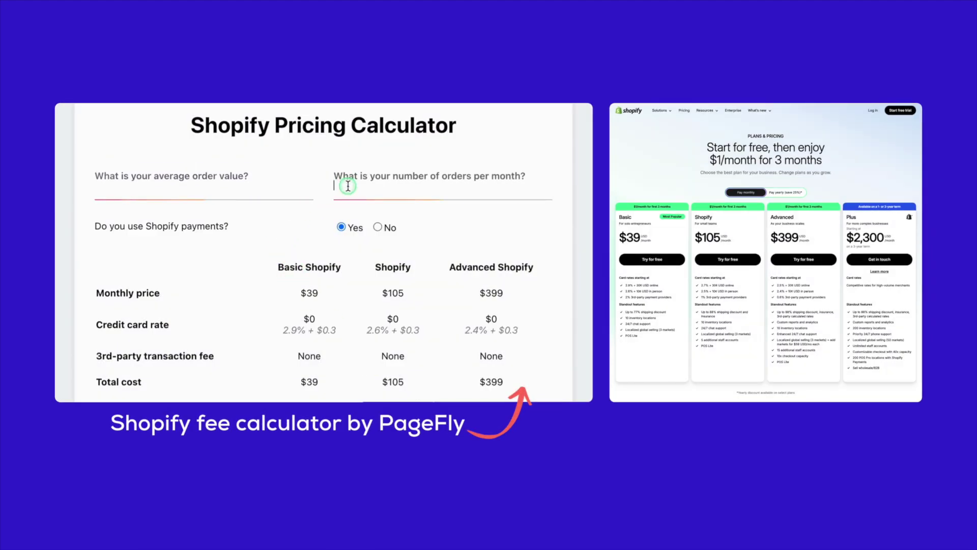
{"action": "left_click", "coordinate": [262, 188]}
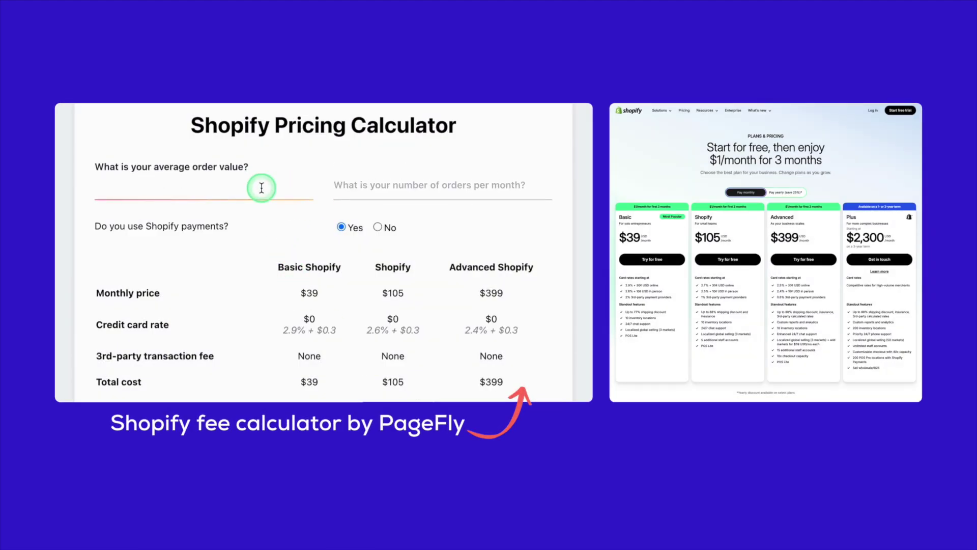
{"action": "type", "text": "50"}
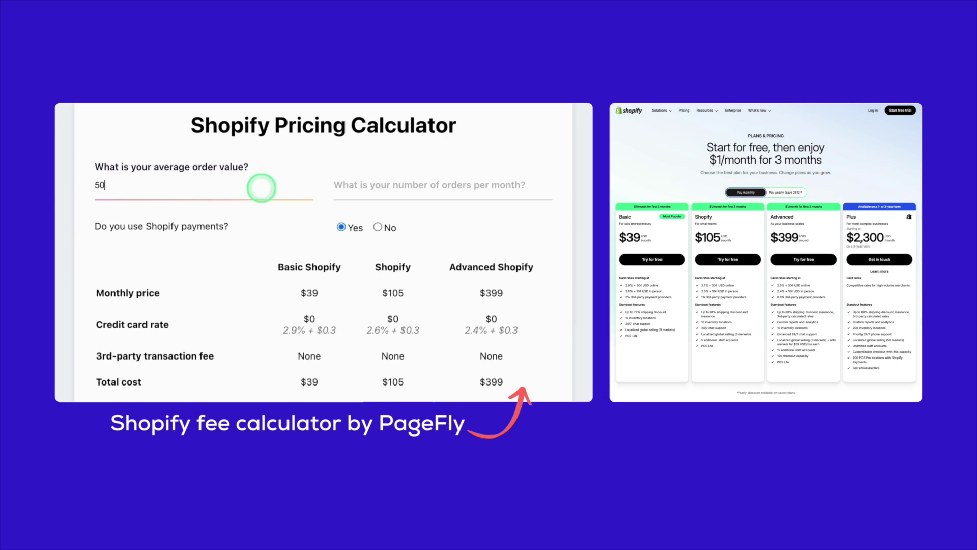
{"action": "left_click", "coordinate": [372, 193]}
{"action": "type", "text": "100"}
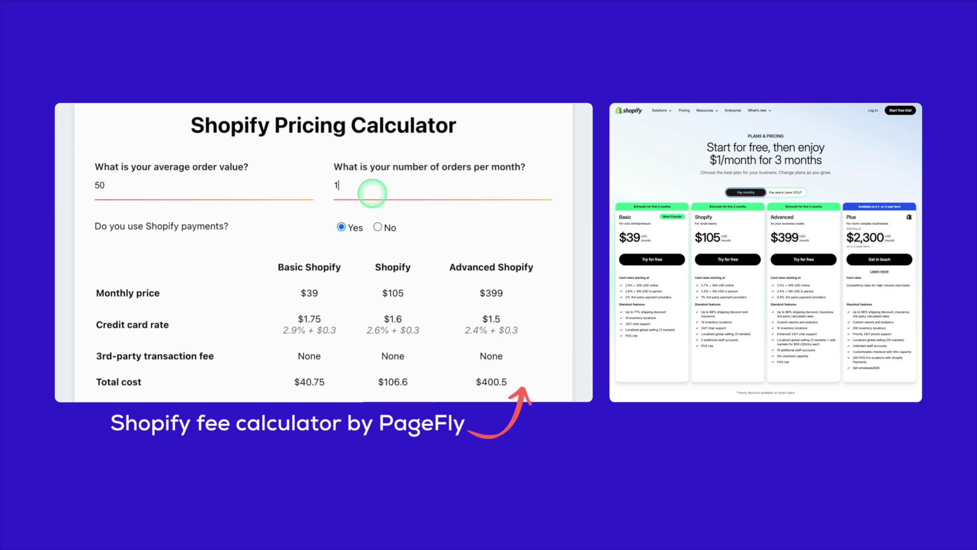
{"action": "left_click", "coordinate": [381, 229]}
{"action": "scroll", "coordinate": [371, 226], "scroll_direction": "down", "scroll_amount": 1}
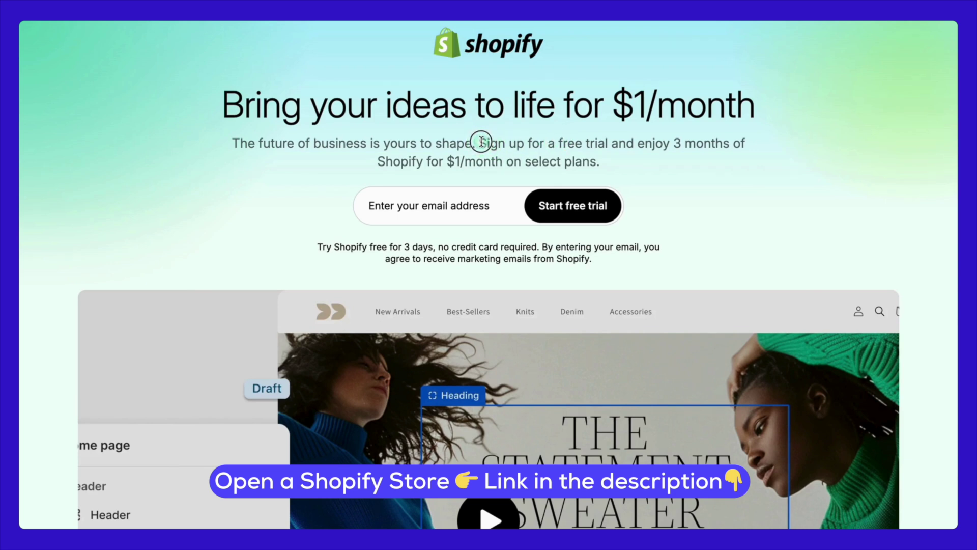
{"action": "left_click_drag", "start_coordinate": [481, 141], "coordinate": [596, 163]}
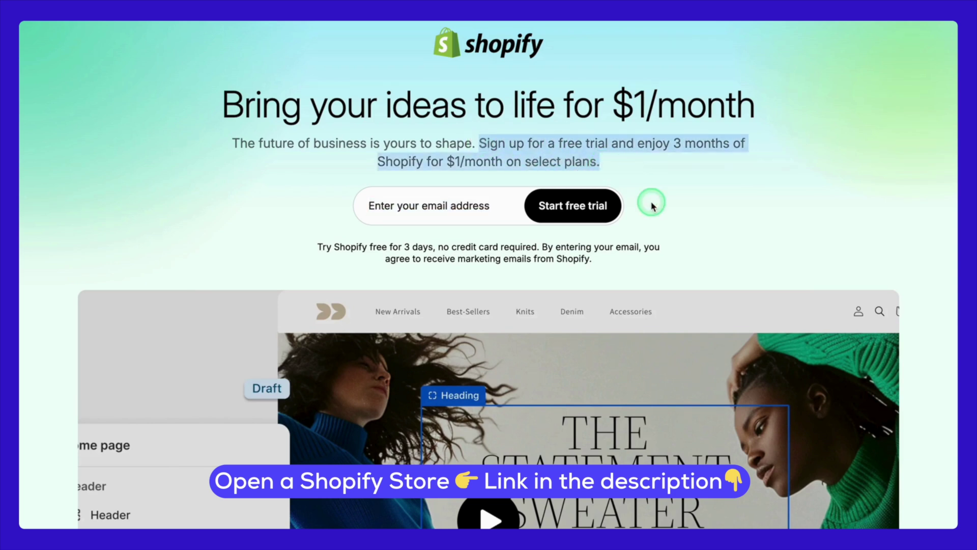
{"action": "scroll", "coordinate": [651, 203], "scroll_direction": "down", "scroll_amount": 5}
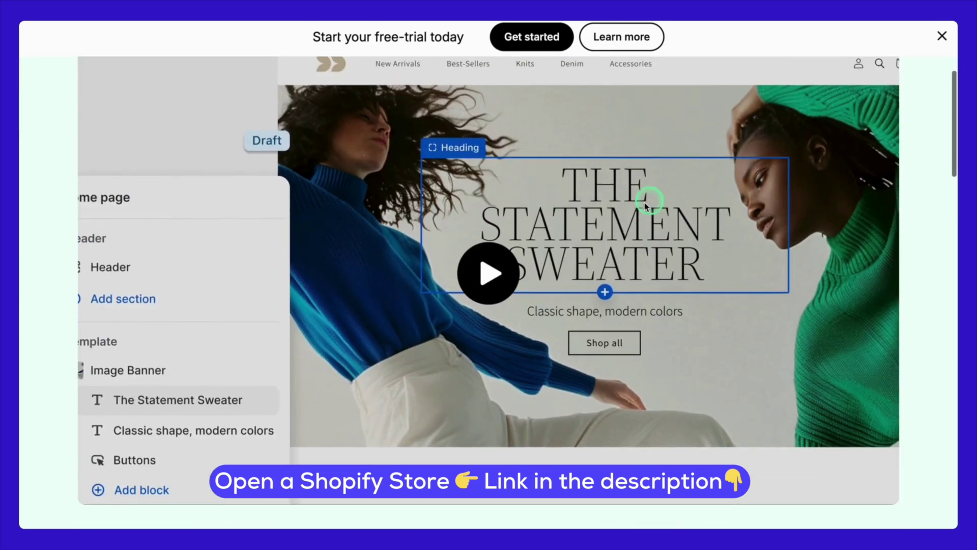
{"action": "left_click", "coordinate": [513, 283]}
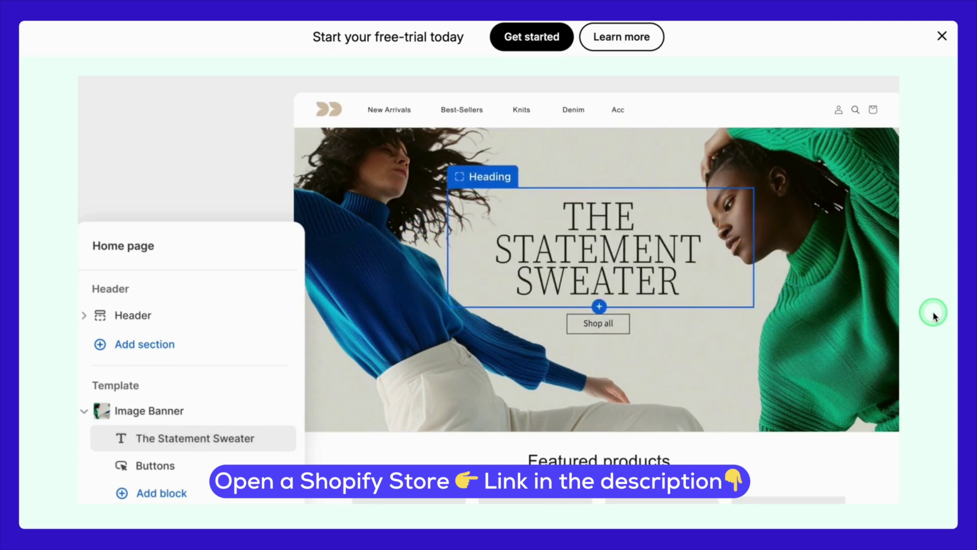
{"action": "scroll", "coordinate": [934, 315], "scroll_direction": "down", "scroll_amount": 7}
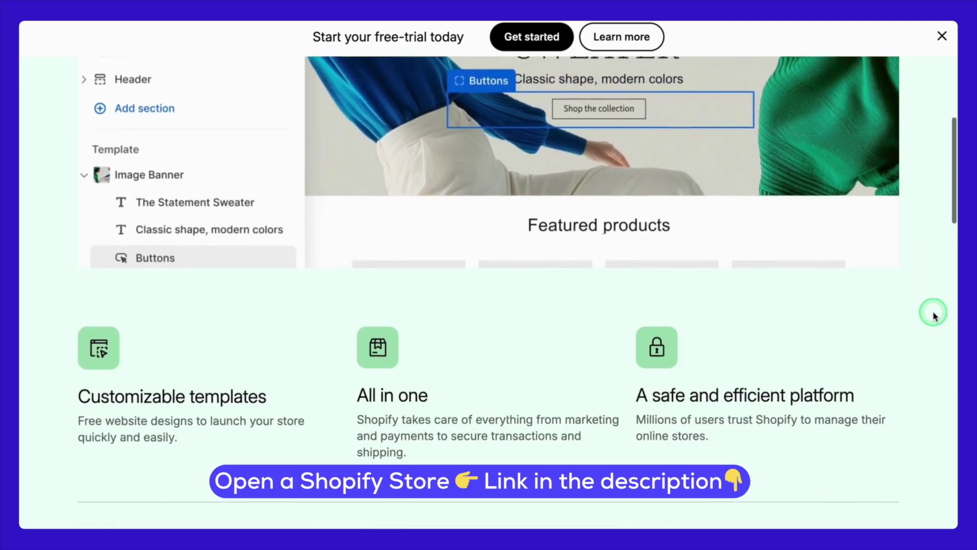
{"action": "scroll", "coordinate": [934, 314], "scroll_direction": "down", "scroll_amount": 10}
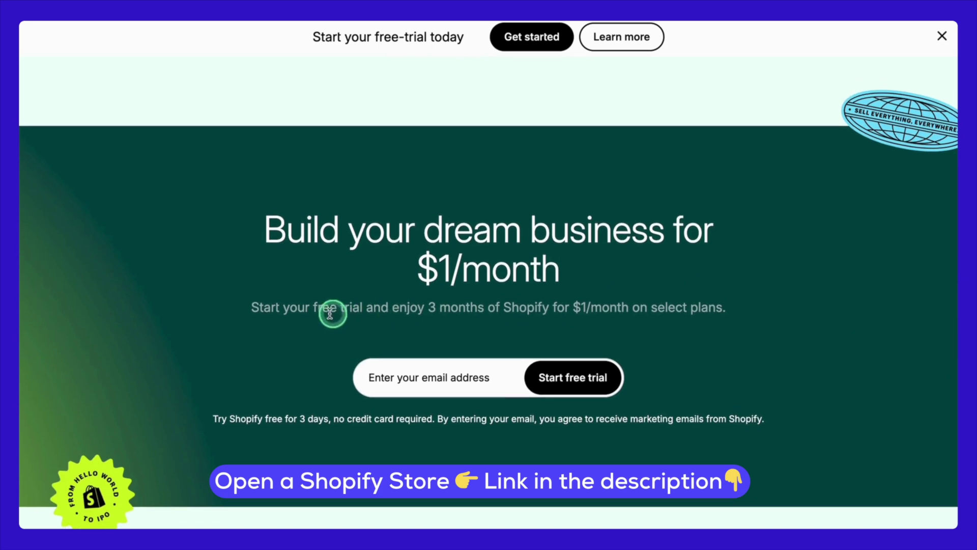
{"action": "left_click_drag", "start_coordinate": [255, 309], "coordinate": [603, 333]}
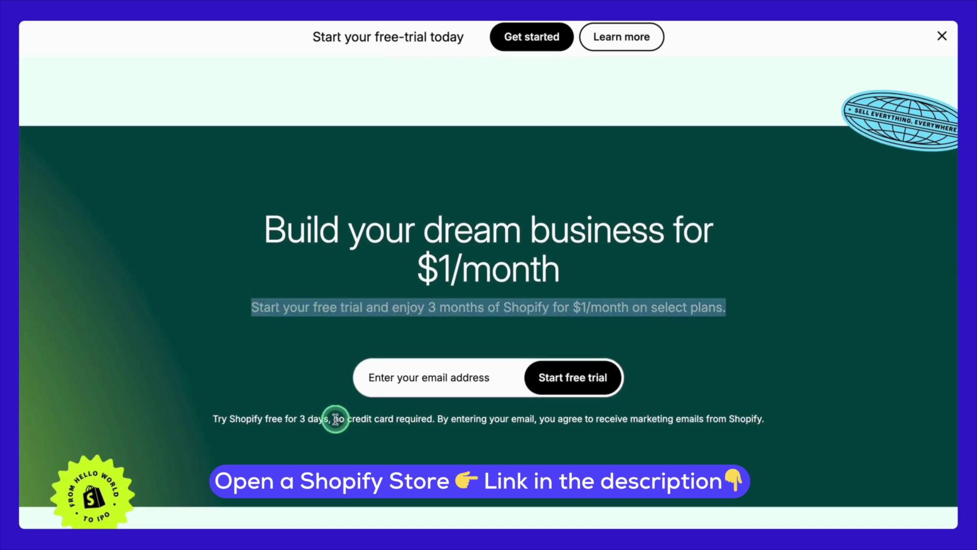
{"action": "left_click_drag", "start_coordinate": [333, 418], "coordinate": [432, 419]}
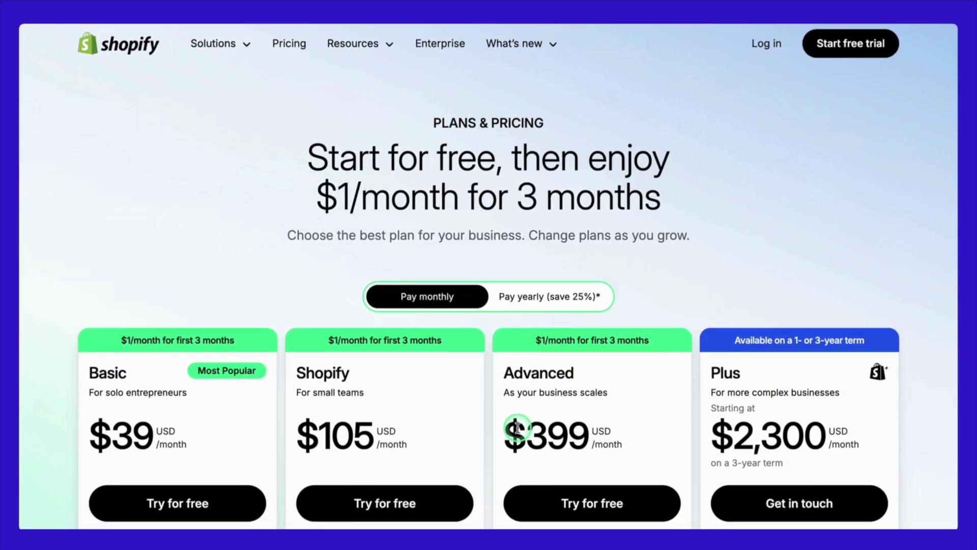
Step: Compare yearly-billing plan prices, then return to monthly: Basic $39, Shopify $105, Advanced $399, Plus $2,300
{"action": "scroll", "coordinate": [517, 422], "scroll_direction": "down", "scroll_amount": 3}
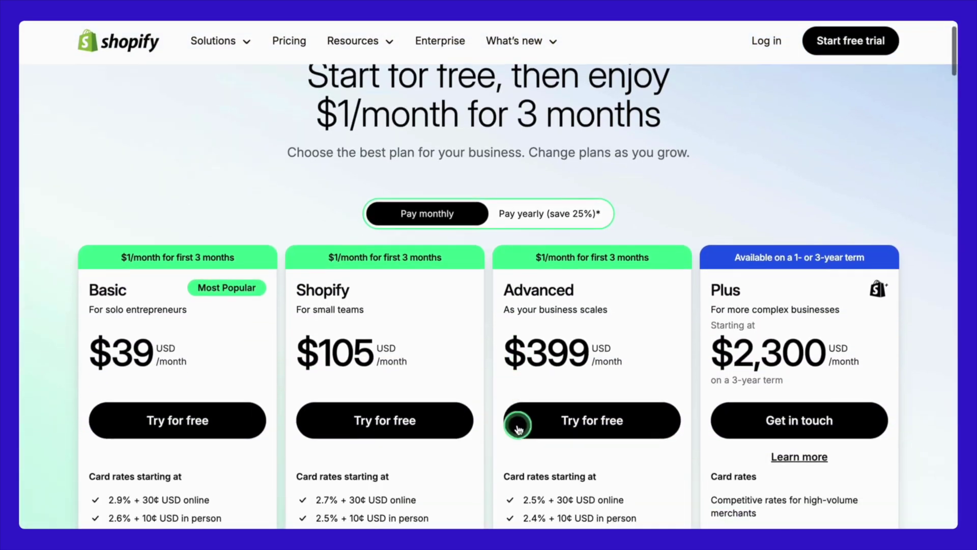
{"action": "scroll", "coordinate": [518, 428], "scroll_direction": "down", "scroll_amount": 2}
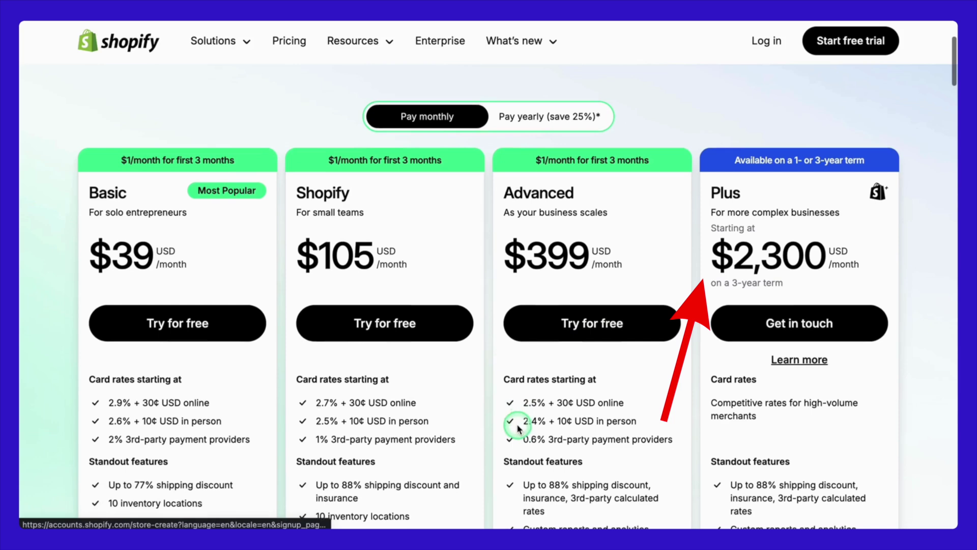
{"action": "scroll", "coordinate": [518, 429], "scroll_direction": "down", "scroll_amount": 1}
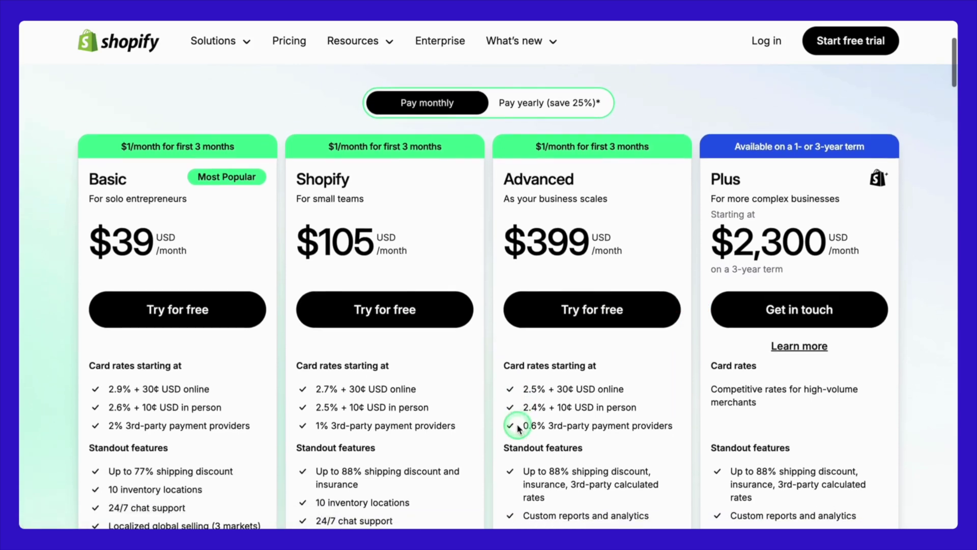
{"action": "scroll", "coordinate": [518, 429], "scroll_direction": "down", "scroll_amount": 1}
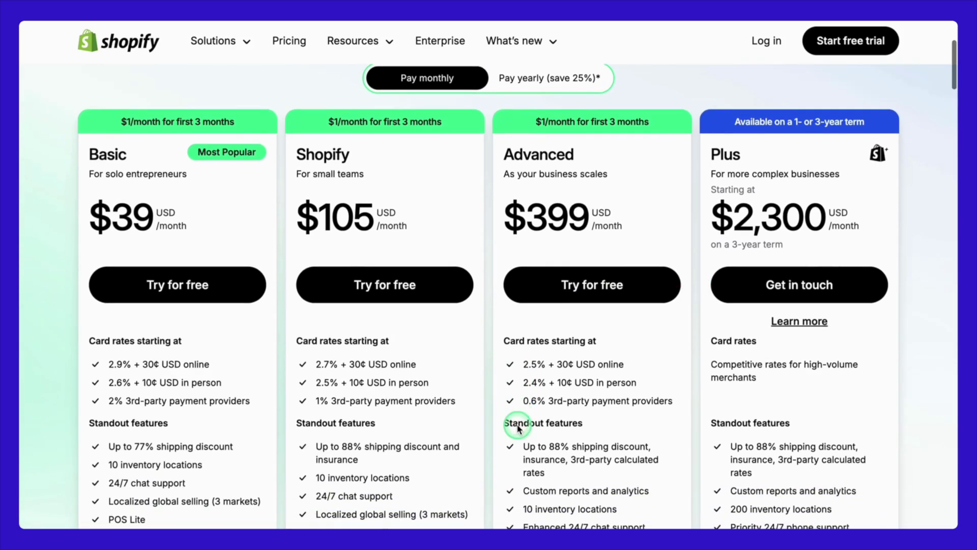
{"action": "scroll", "coordinate": [518, 429], "scroll_direction": "up", "scroll_amount": 2}
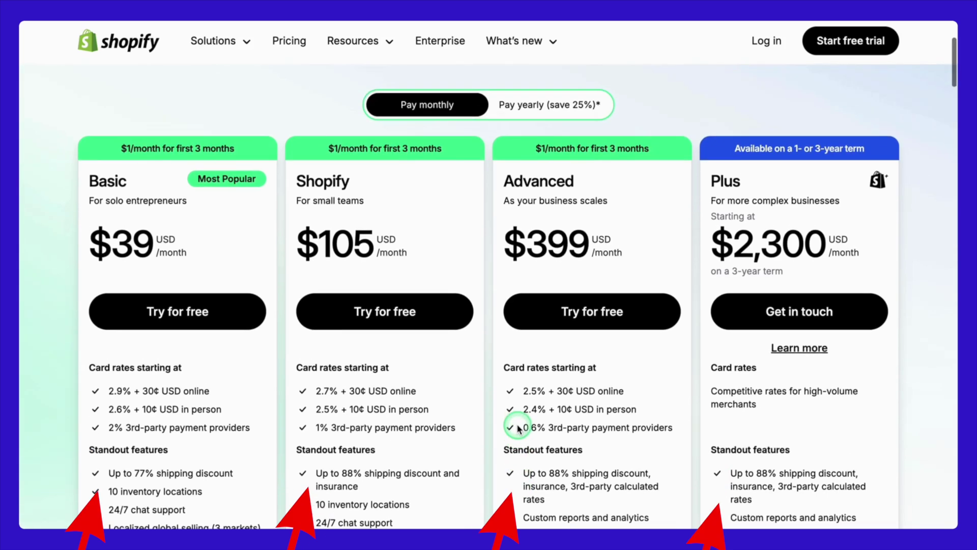
{"action": "left_click", "coordinate": [564, 106]}
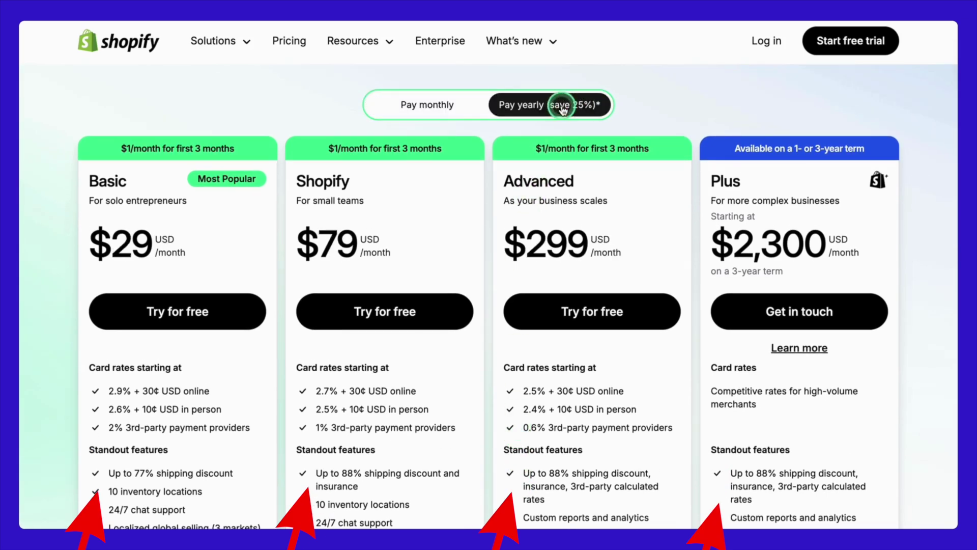
{"action": "left_click", "coordinate": [456, 118]}
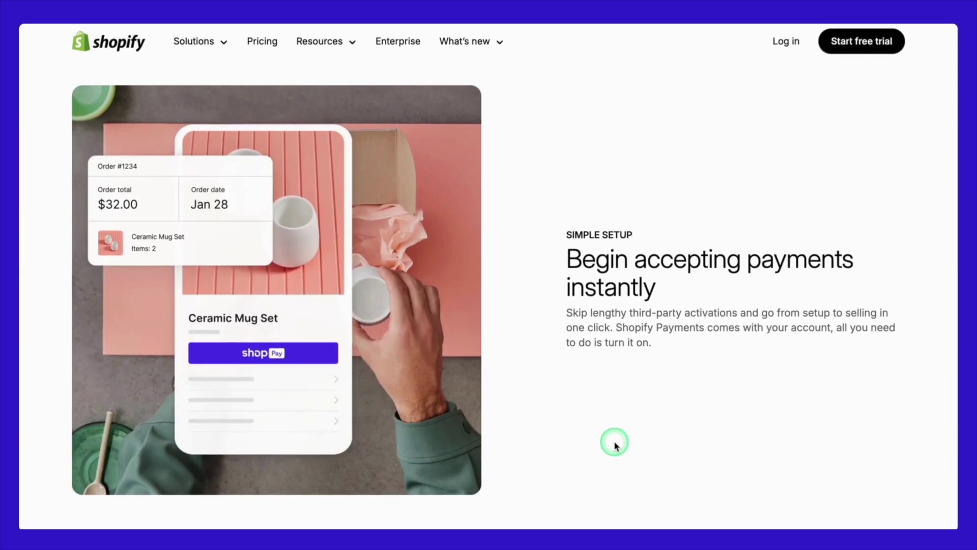
{"action": "triple_click", "coordinate": [617, 257]}
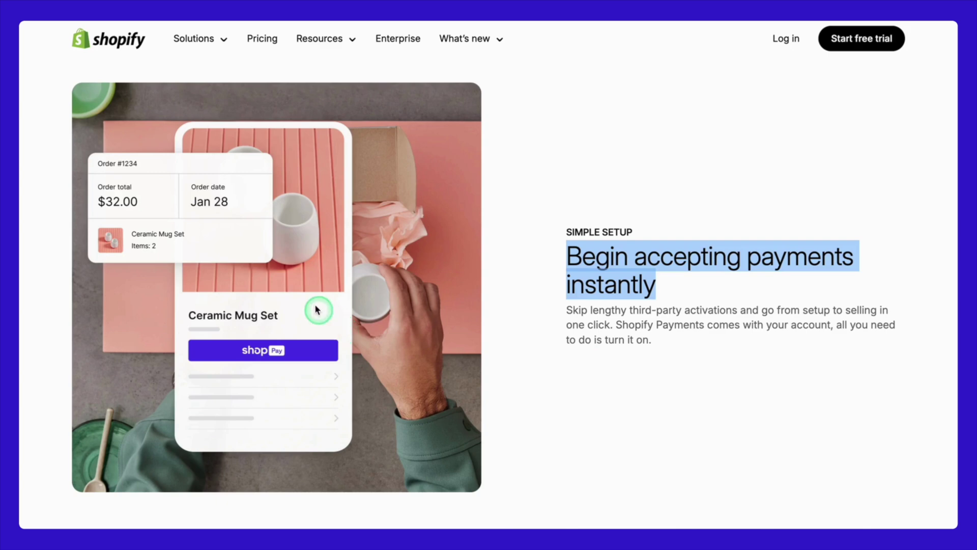
{"action": "scroll", "coordinate": [331, 353], "scroll_direction": "down", "scroll_amount": 7}
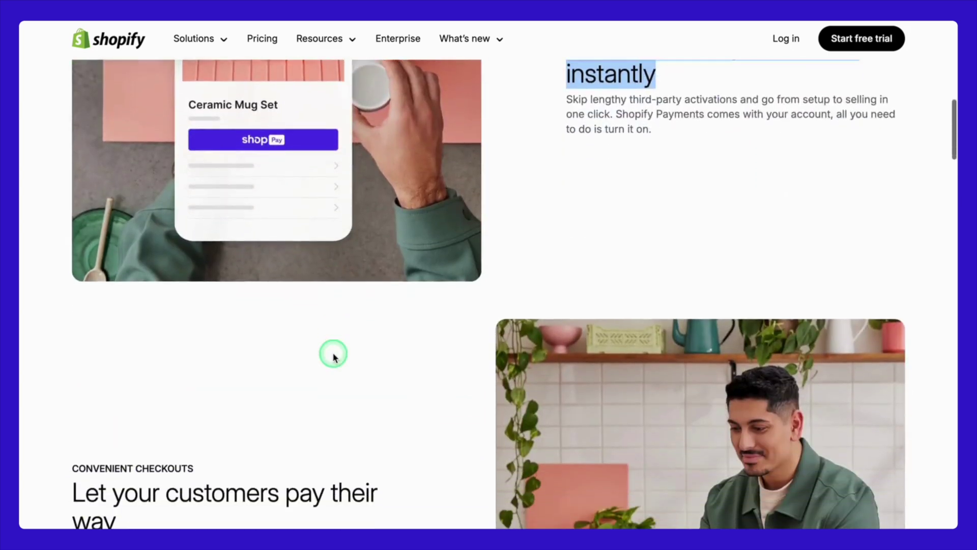
{"action": "scroll", "coordinate": [333, 356], "scroll_direction": "down", "scroll_amount": 2}
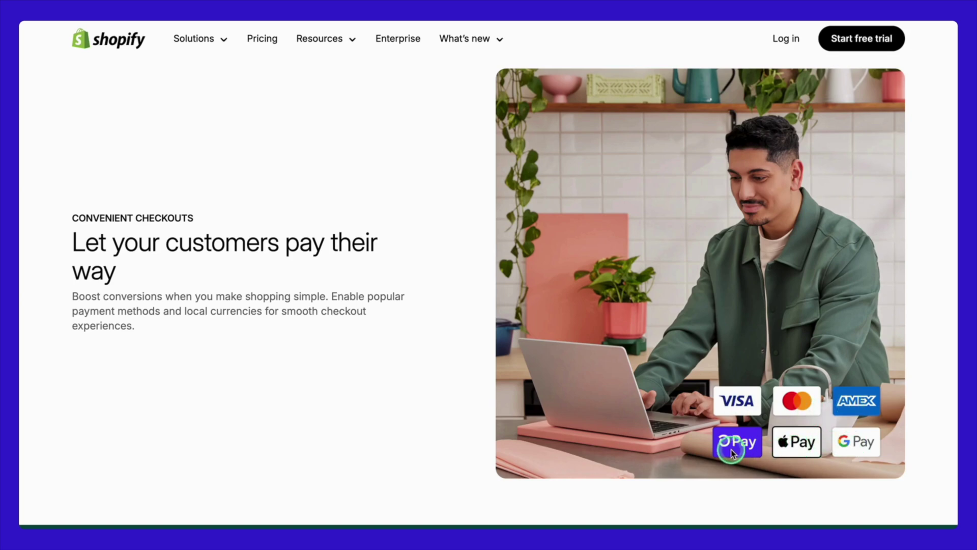
{"action": "scroll", "coordinate": [730, 448], "scroll_direction": "down", "scroll_amount": 7}
{"action": "scroll", "coordinate": [730, 449], "scroll_direction": "down", "scroll_amount": 4}
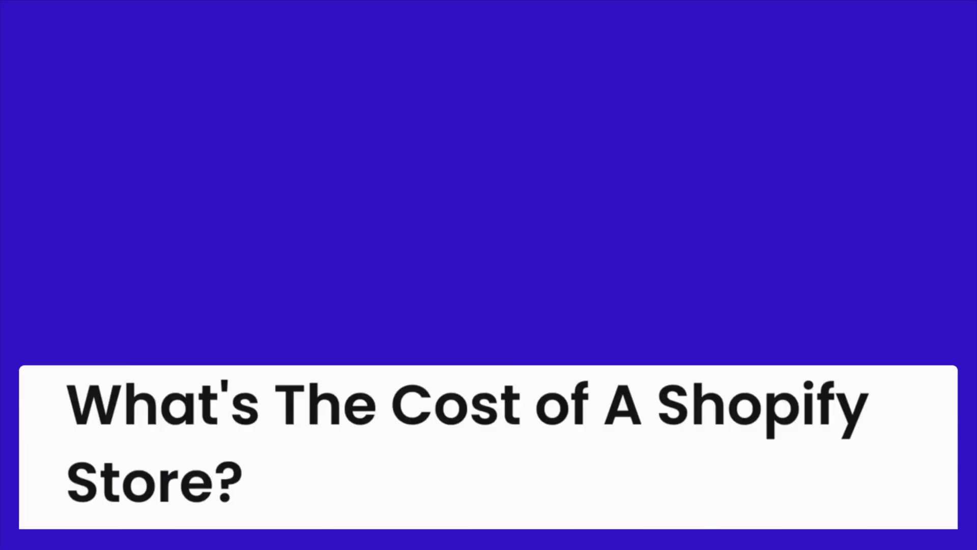
Step: In the embedded calculator, enter 50 as the average order value and 100 orders per month
{"action": "scroll", "coordinate": [908, 468], "scroll_direction": "down", "scroll_amount": 10}
{"action": "scroll", "coordinate": [909, 468], "scroll_direction": "down", "scroll_amount": 10}
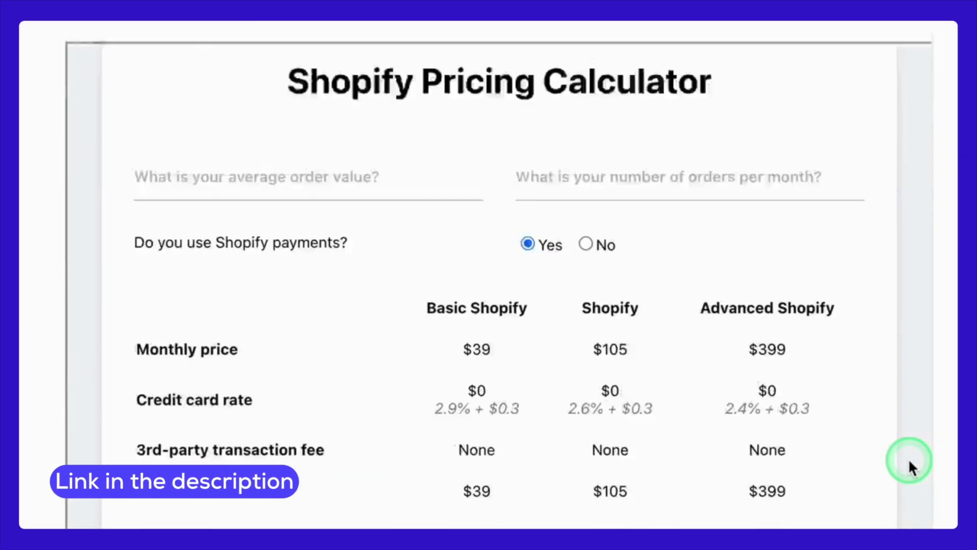
{"action": "left_click", "coordinate": [345, 133]}
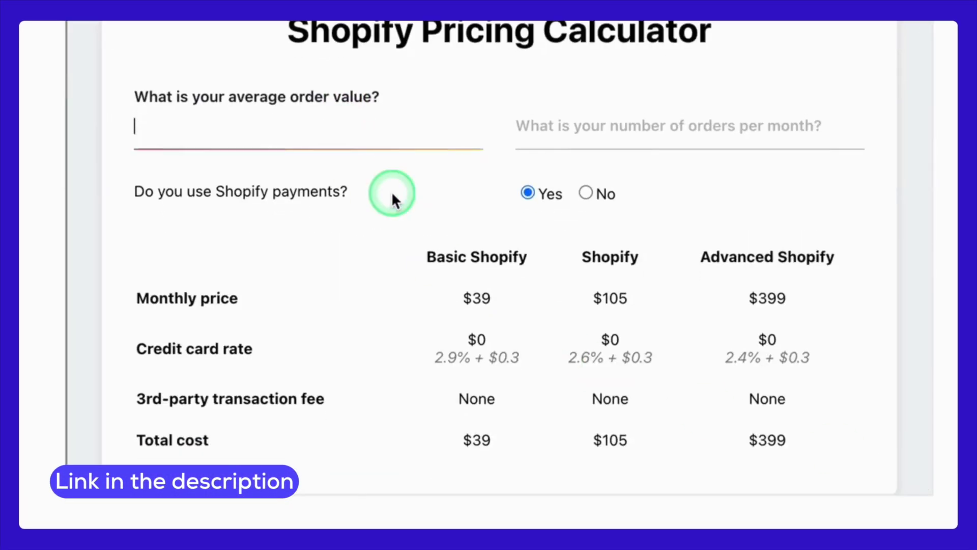
{"action": "type", "text": "50"}
{"action": "left_click", "coordinate": [584, 164]}
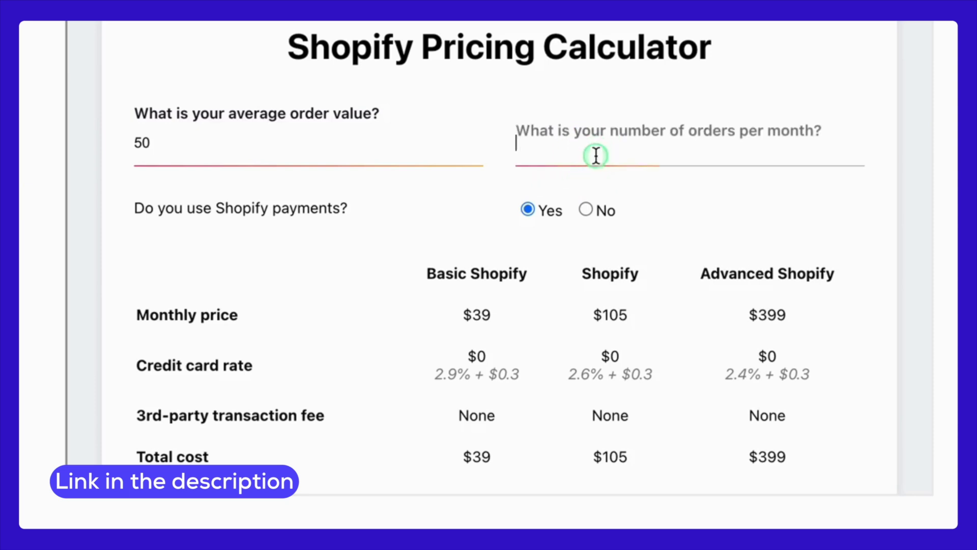
{"action": "type", "text": "100"}
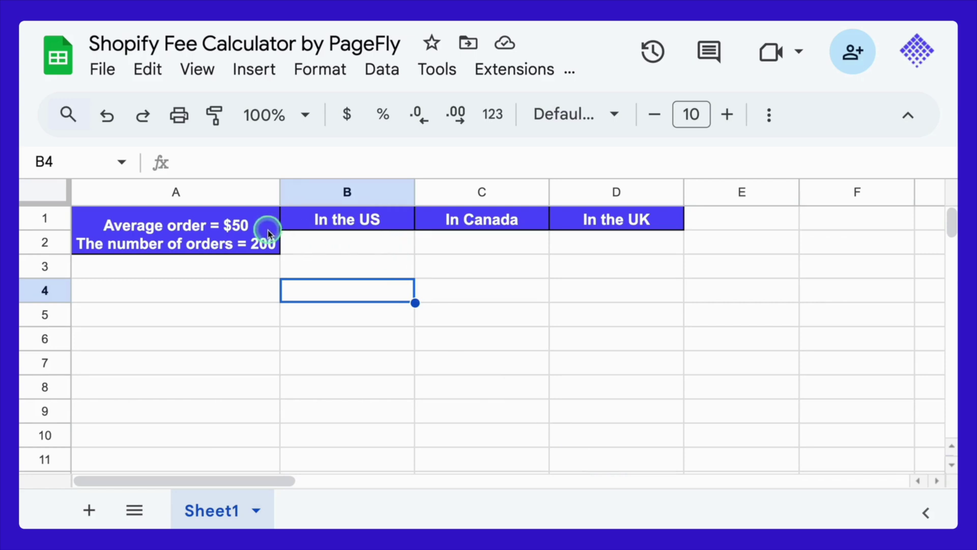
Step: Enter $330 in B2 for the US and ~$242 in C2 for Canada, then start the UK figure ~$319 in D2
{"action": "left_click", "coordinate": [336, 249]}
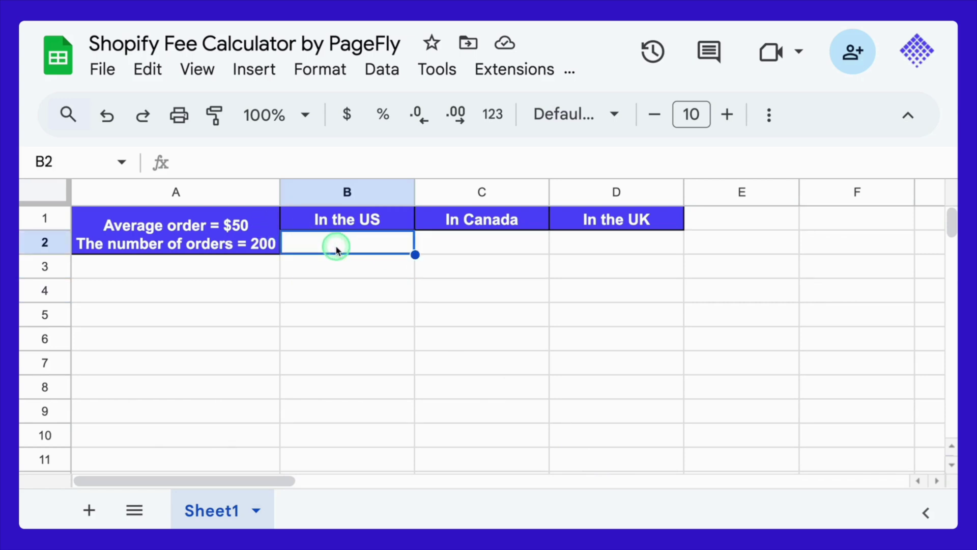
{"action": "double_click", "coordinate": [336, 248]}
{"action": "type", "text": "'$330"}
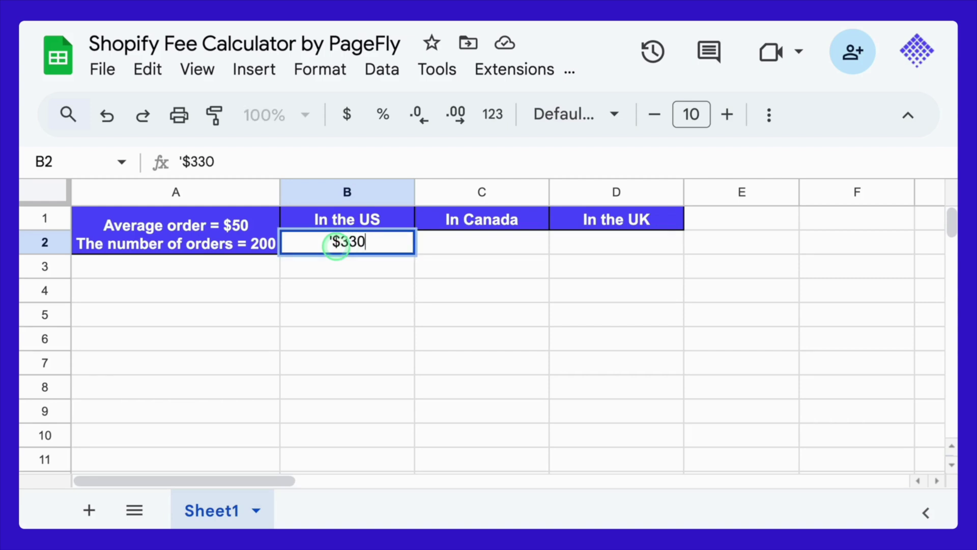
{"action": "left_click", "coordinate": [347, 267]}
{"action": "left_click", "coordinate": [468, 251]}
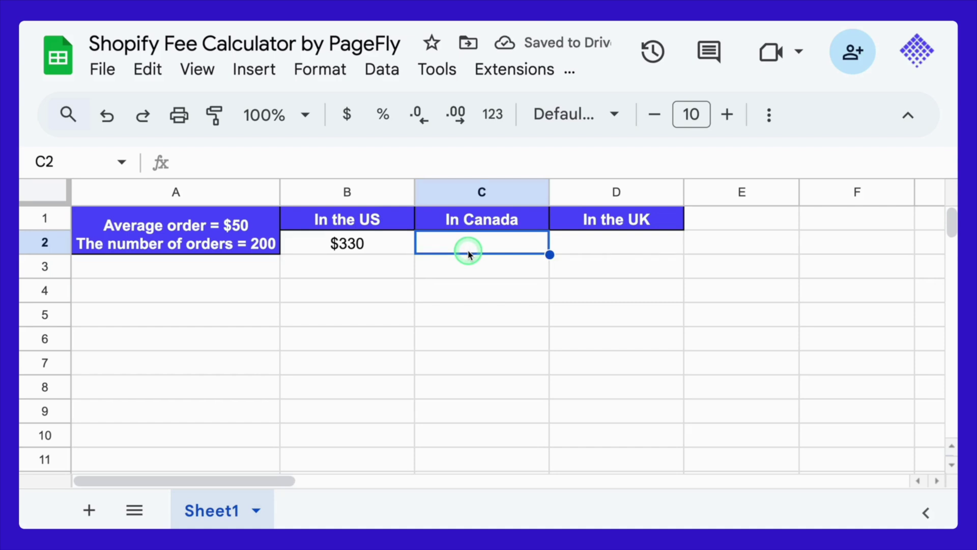
{"action": "type", "text": "'$"}
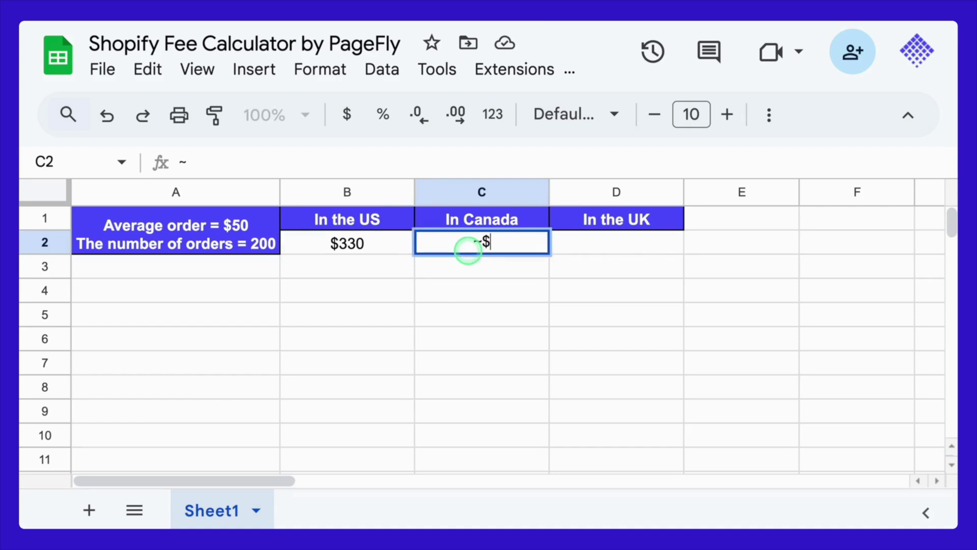
{"action": "type", "text": "242"}
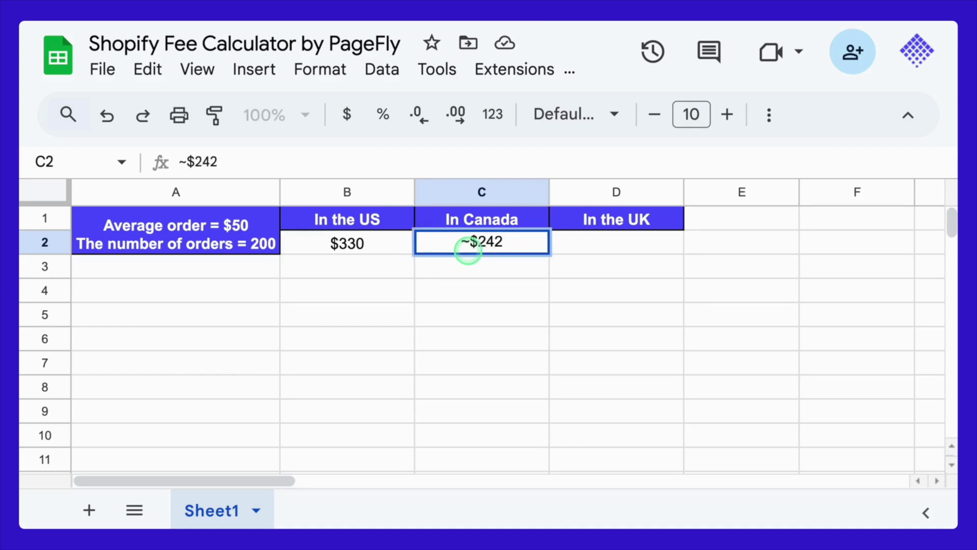
{"action": "left_click", "coordinate": [586, 248]}
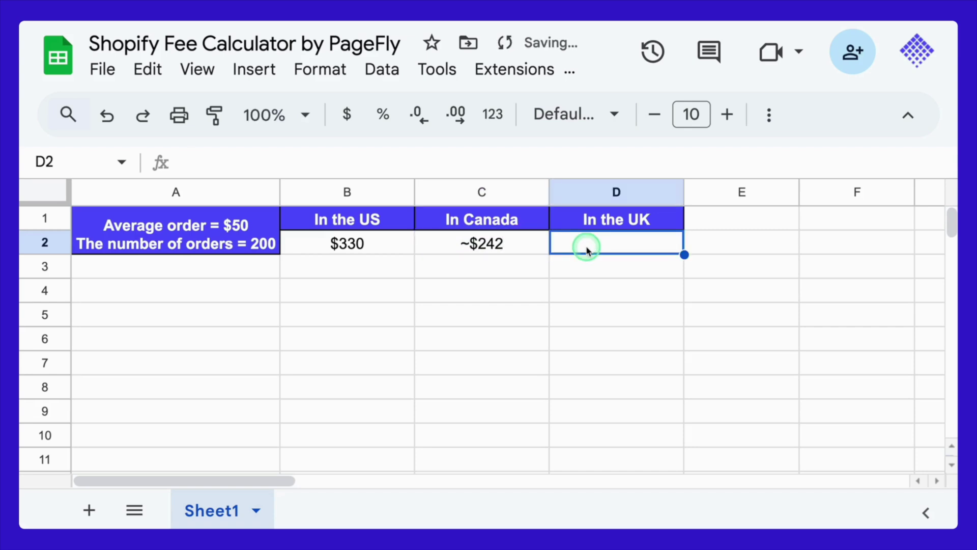
{"action": "type", "text": "~"}
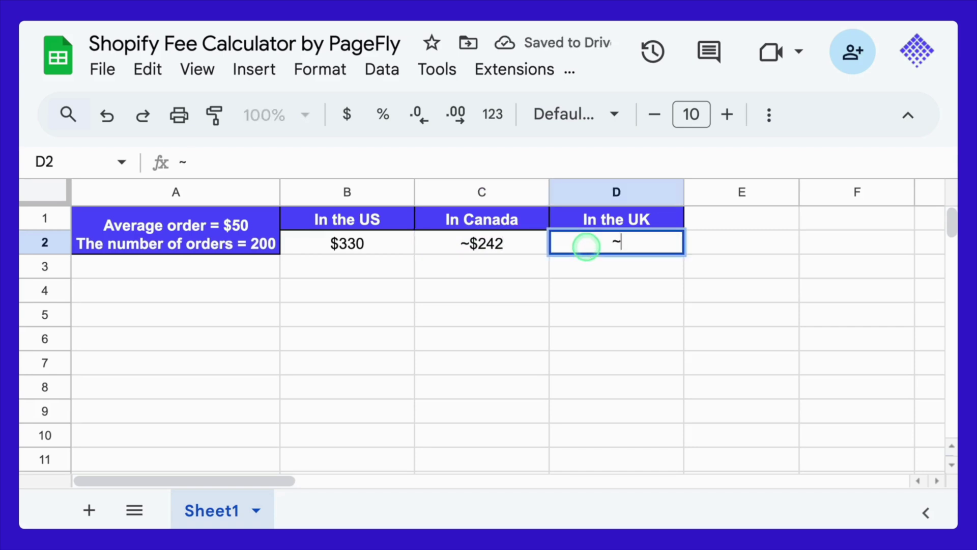
{"action": "type", "text": "$319"}
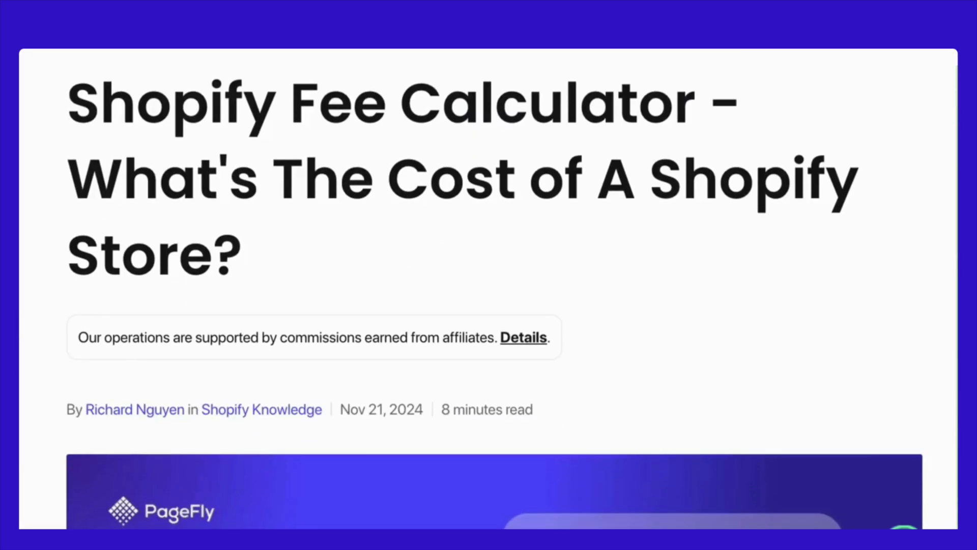
Step: Enter a 50 average order value and 100 orders per month in the calculator
{"action": "scroll", "coordinate": [902, 518], "scroll_direction": "down", "scroll_amount": 15}
{"action": "scroll", "coordinate": [904, 522], "scroll_direction": "down", "scroll_amount": 10}
{"action": "scroll", "coordinate": [904, 522], "scroll_direction": "up", "scroll_amount": 2}
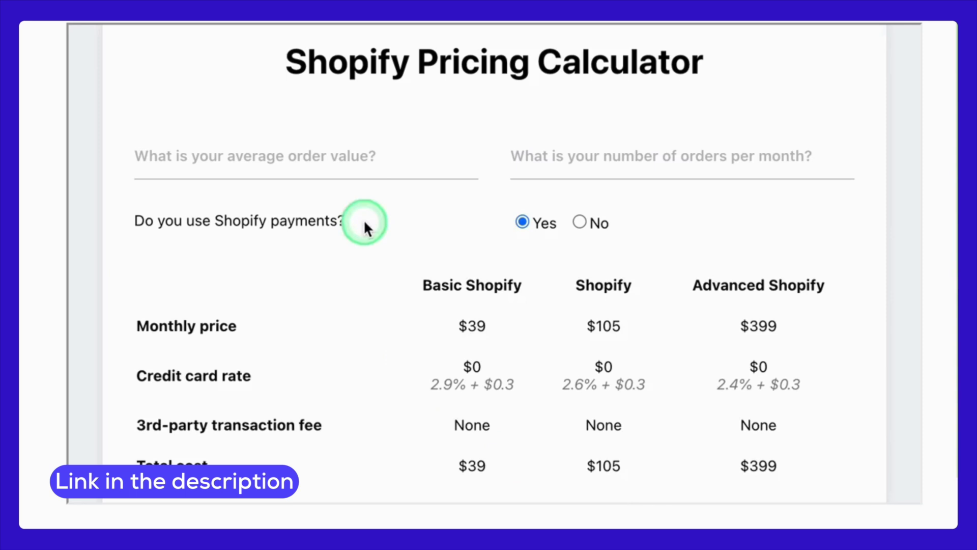
{"action": "left_click", "coordinate": [364, 169]}
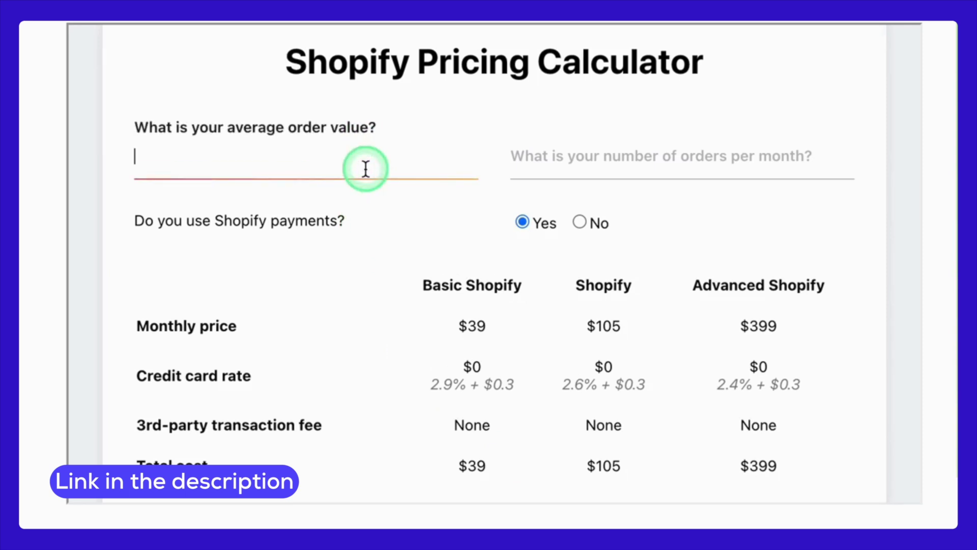
{"action": "type", "text": "50"}
{"action": "left_click", "coordinate": [581, 169]}
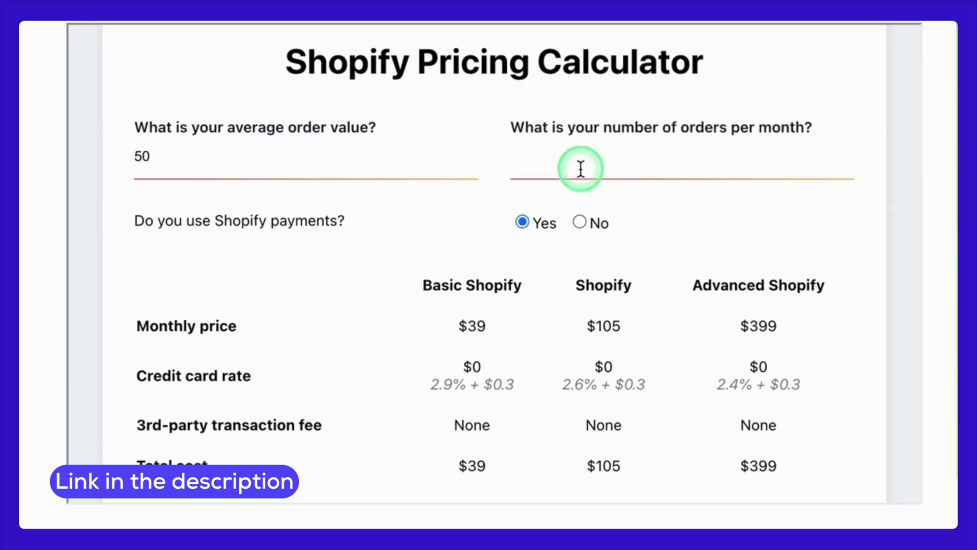
{"action": "type", "text": "100"}
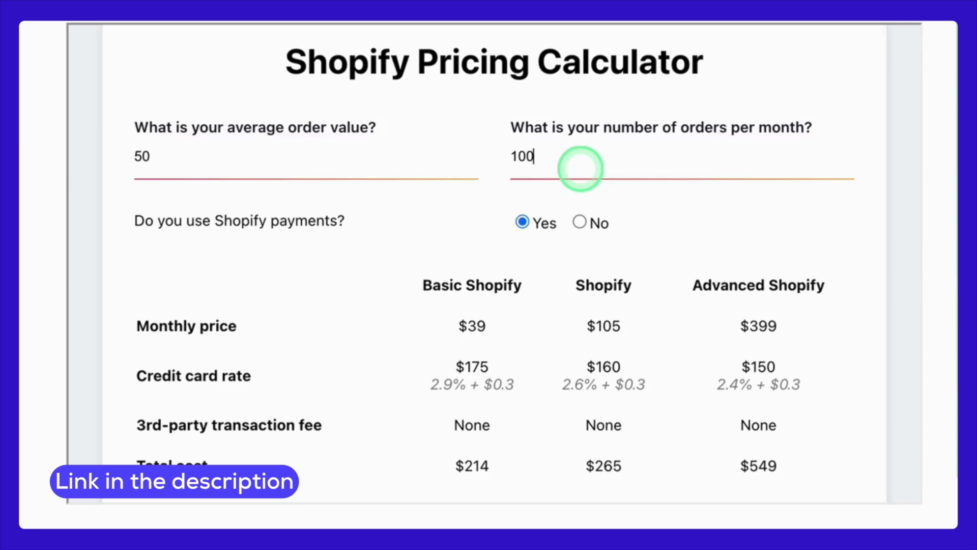
Step: Try a 2% external gateway fee, revert to Shopify payments, and highlight the $214 Basic total
{"action": "left_click", "coordinate": [583, 223]}
{"action": "left_click", "coordinate": [554, 237]}
{"action": "key", "text": "BackSpace"}
{"action": "type", "text": "2"}
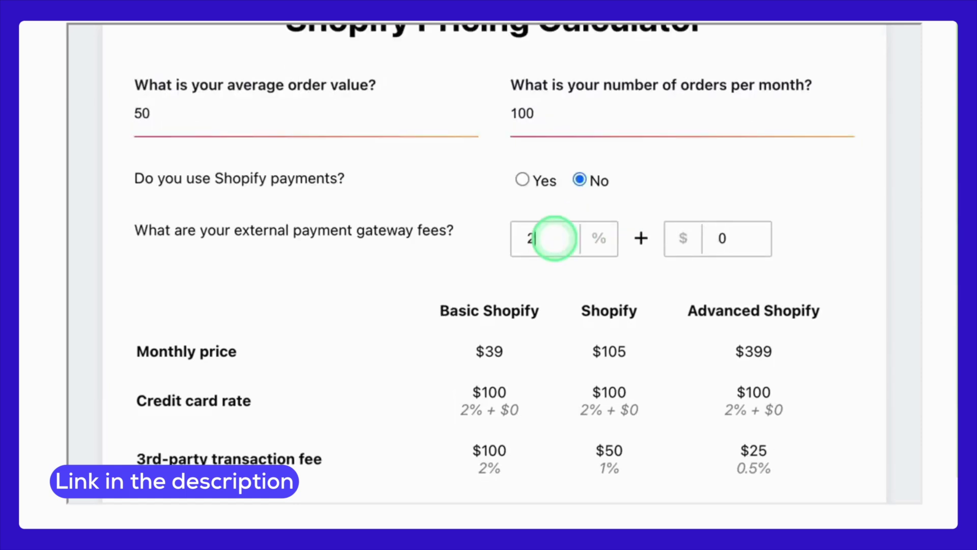
{"action": "key", "text": "BackSpace"}
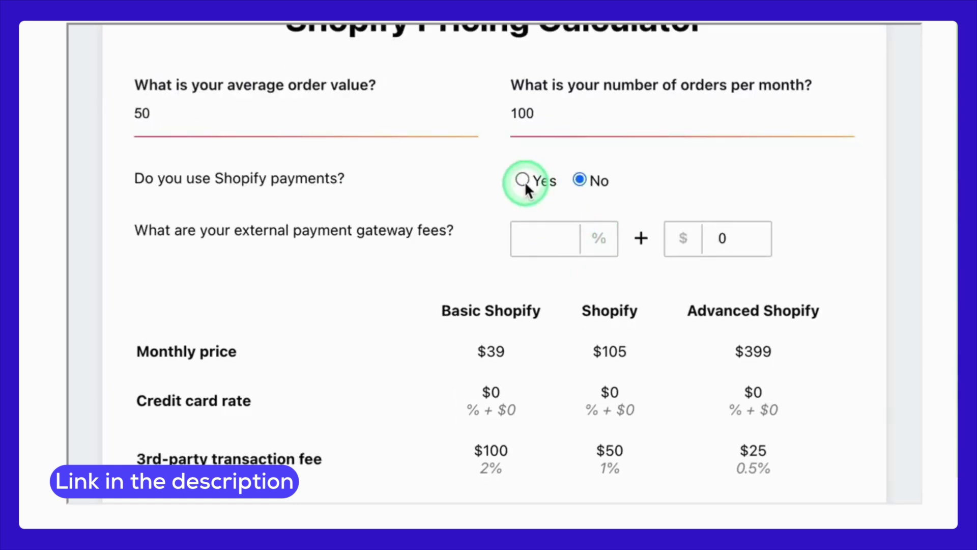
{"action": "left_click", "coordinate": [523, 181]}
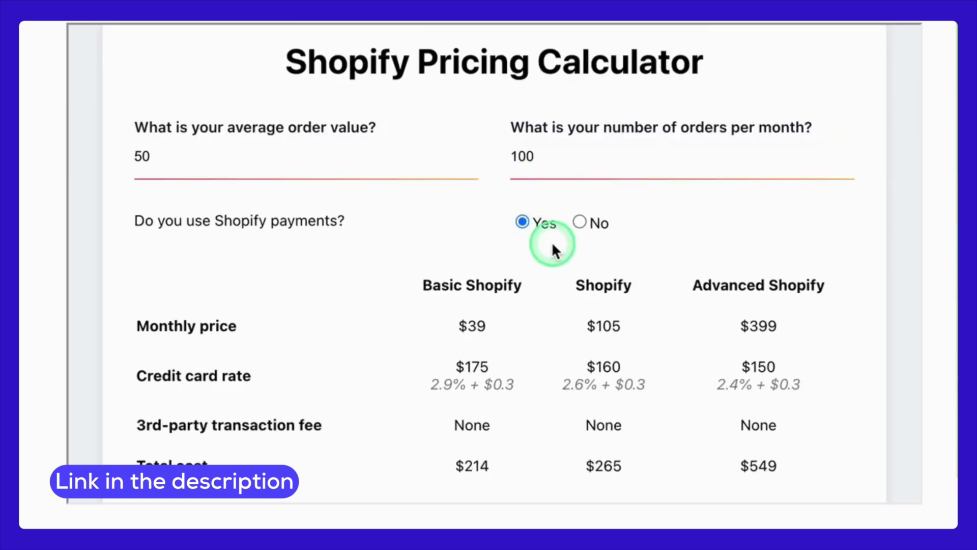
{"action": "double_click", "coordinate": [484, 470]}
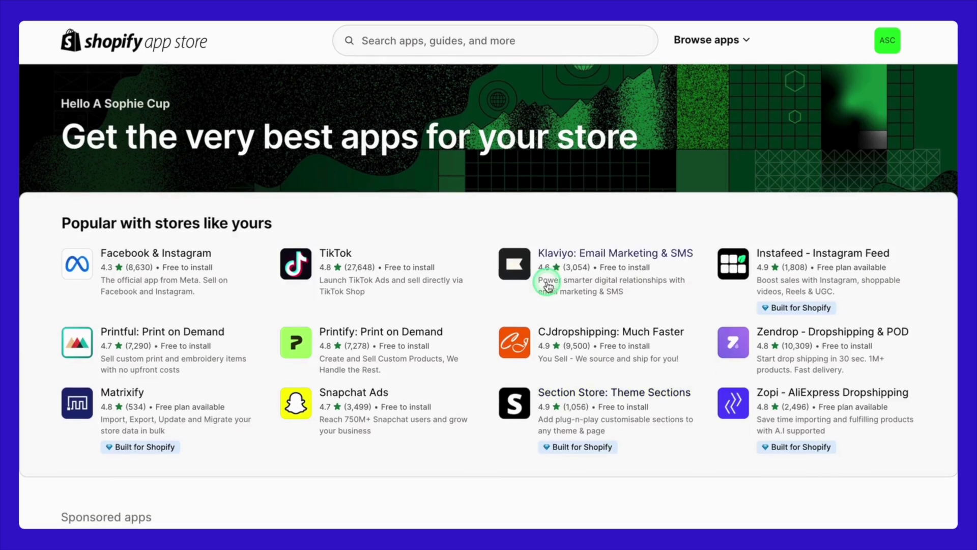
Step: Open the Browse apps category menu on the Shopify App Store
{"action": "left_click", "coordinate": [726, 41]}
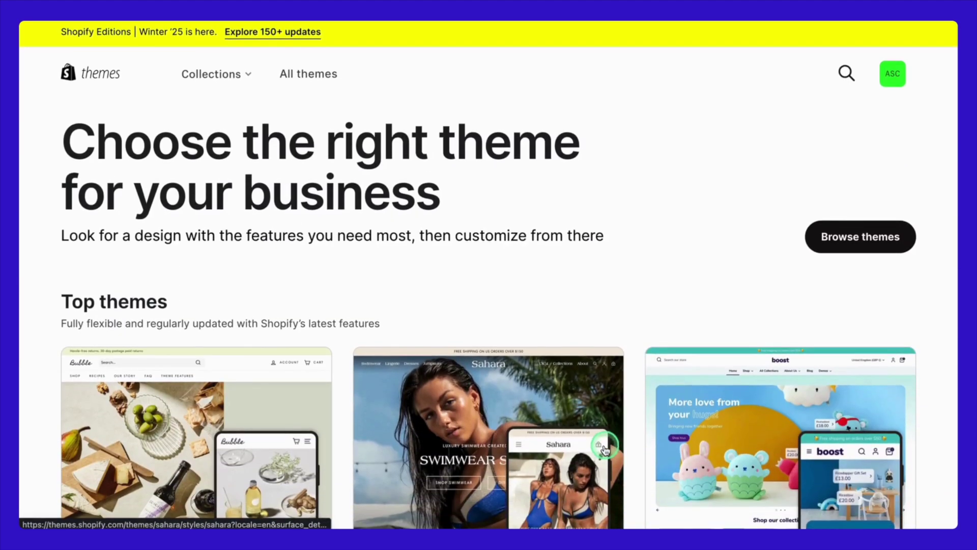
Step: Show all themes filtered to Paid, sort by price high to low, then sort by Popularity
{"action": "left_click", "coordinate": [321, 76]}
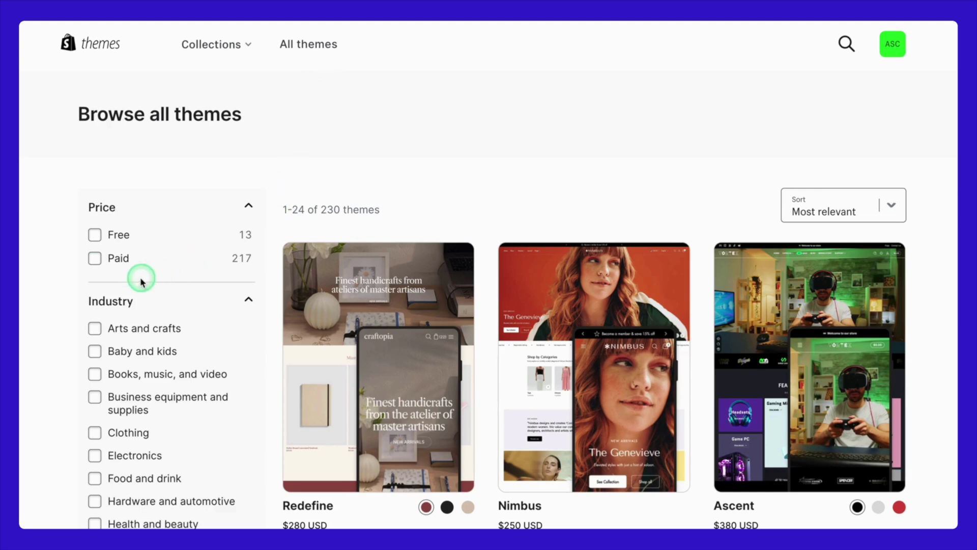
{"action": "left_click", "coordinate": [96, 260]}
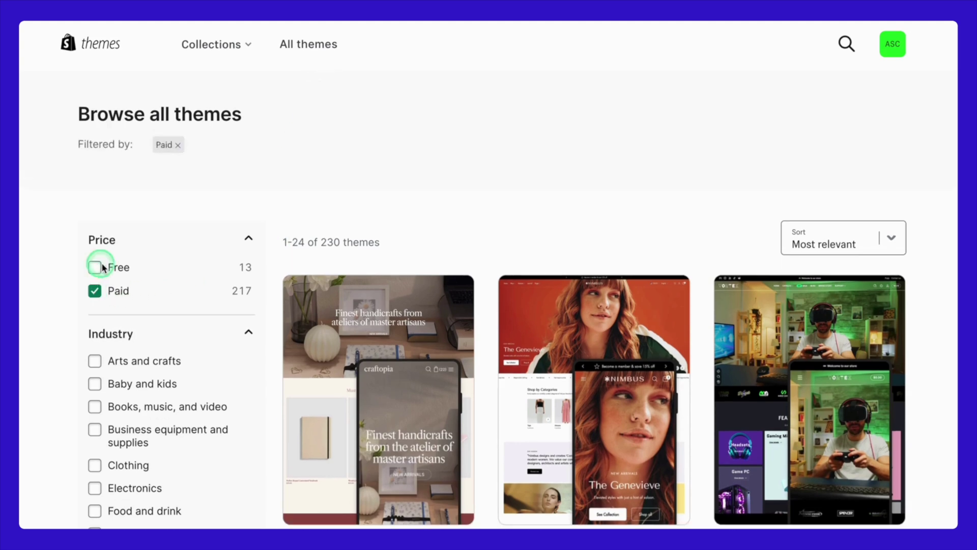
{"action": "scroll", "coordinate": [653, 325], "scroll_direction": "down", "scroll_amount": 1}
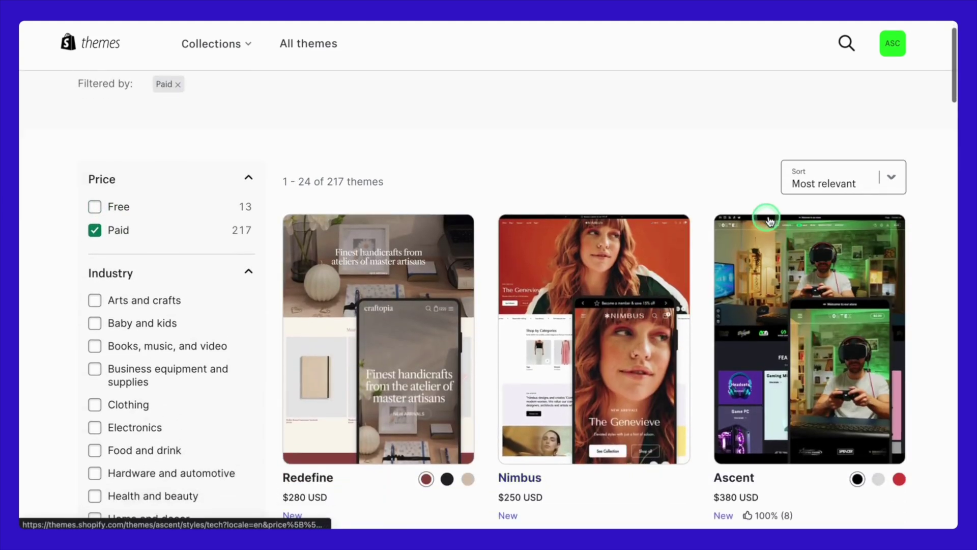
{"action": "left_click", "coordinate": [832, 180]}
{"action": "left_click", "coordinate": [833, 230]}
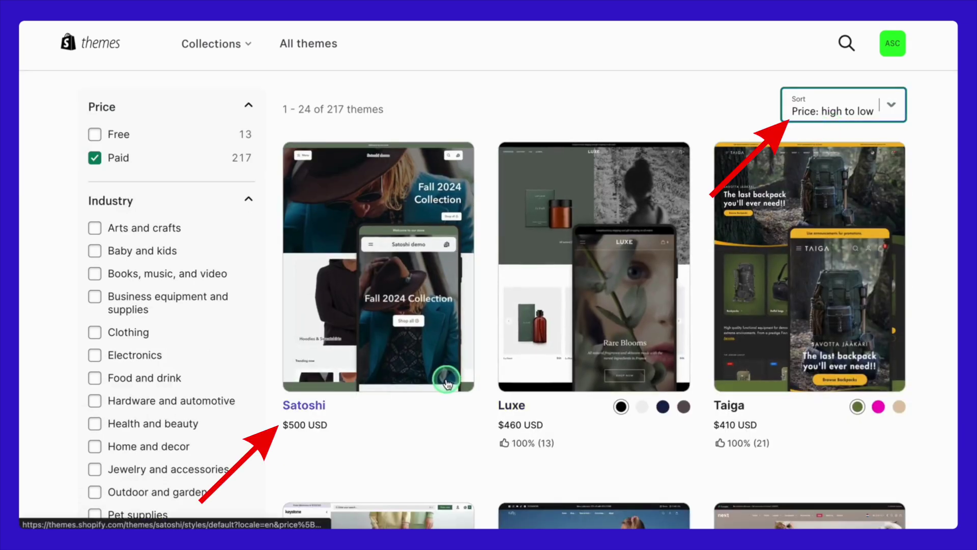
{"action": "left_click", "coordinate": [840, 113]}
{"action": "left_click", "coordinate": [859, 80]}
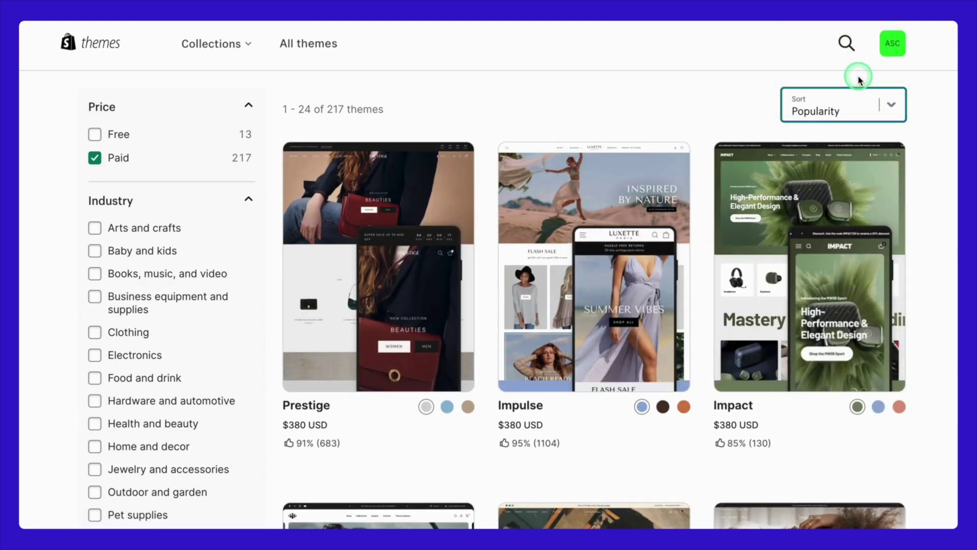
{"action": "scroll", "coordinate": [536, 430], "scroll_direction": "down", "scroll_amount": 3}
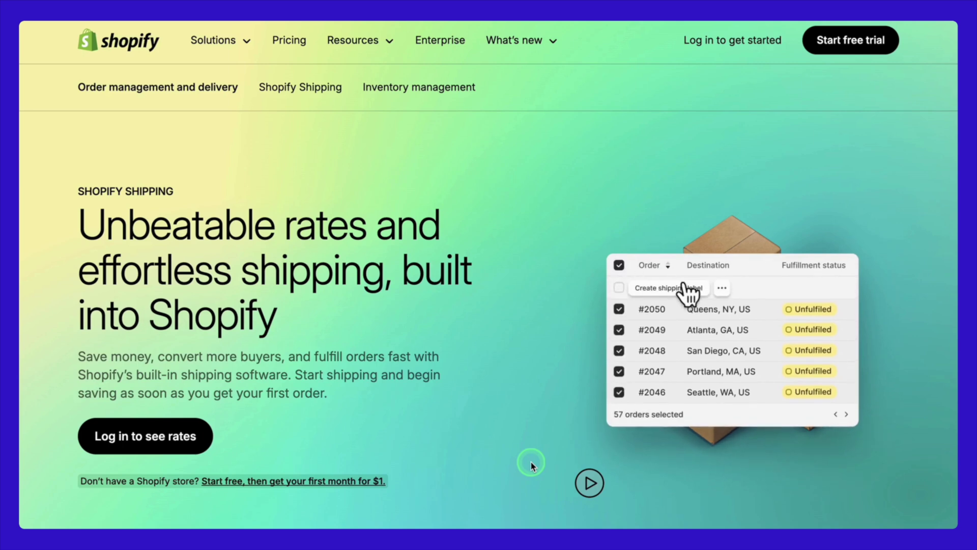
Step: In the carrier savings selector, view the UPS savings, then the DHL Express savings
{"action": "scroll", "coordinate": [530, 462], "scroll_direction": "down", "scroll_amount": 2}
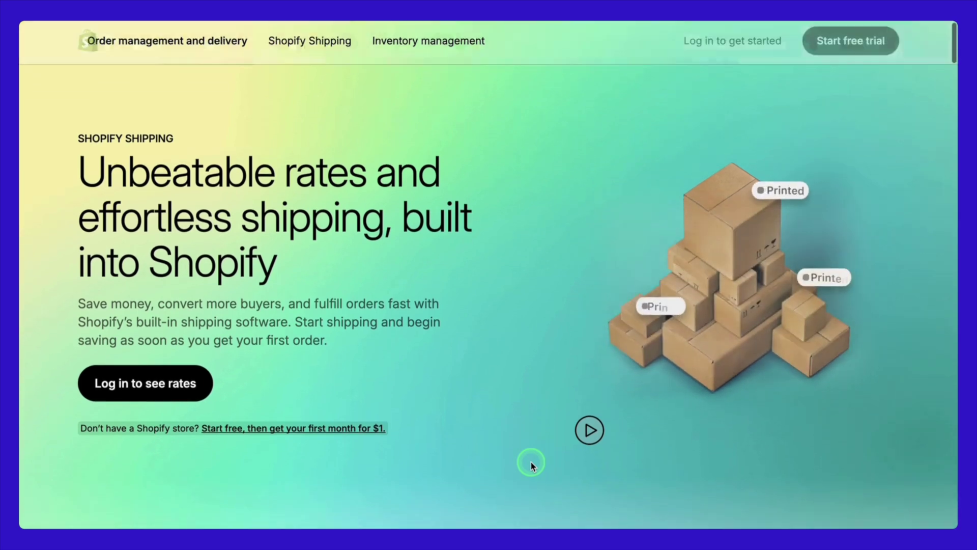
{"action": "scroll", "coordinate": [530, 462], "scroll_direction": "down", "scroll_amount": 8}
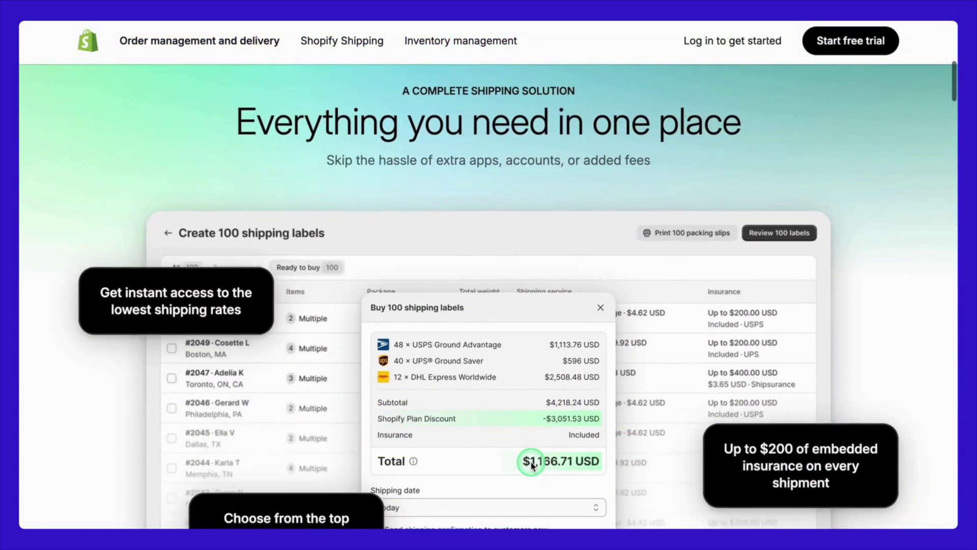
{"action": "scroll", "coordinate": [531, 460], "scroll_direction": "down", "scroll_amount": 3}
{"action": "scroll", "coordinate": [735, 307], "scroll_direction": "down", "scroll_amount": 1}
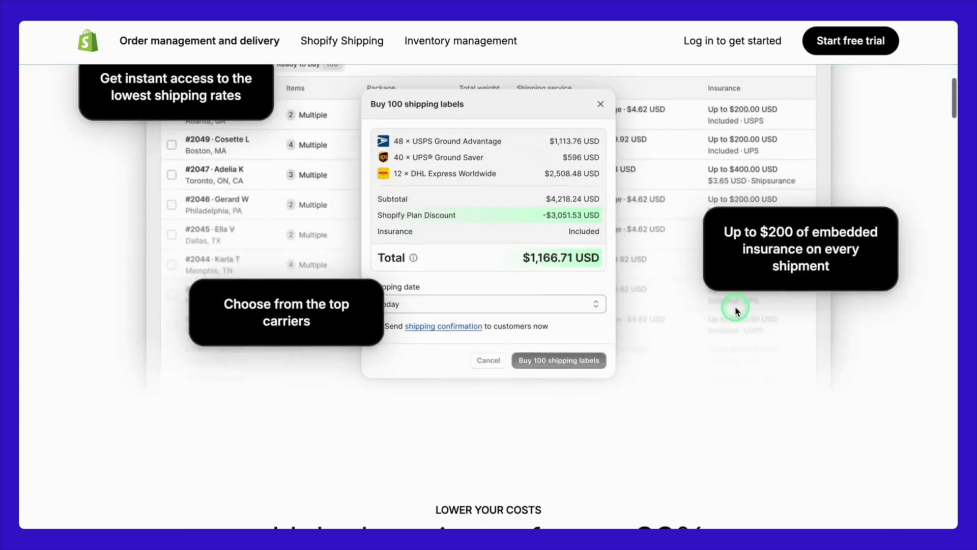
{"action": "scroll", "coordinate": [735, 306], "scroll_direction": "down", "scroll_amount": 9}
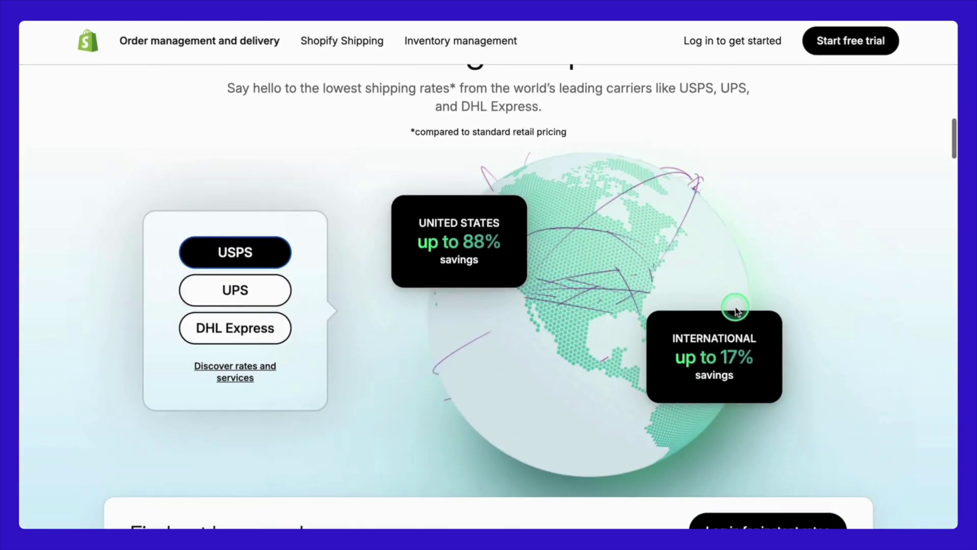
{"action": "scroll", "coordinate": [733, 310], "scroll_direction": "up", "scroll_amount": 2}
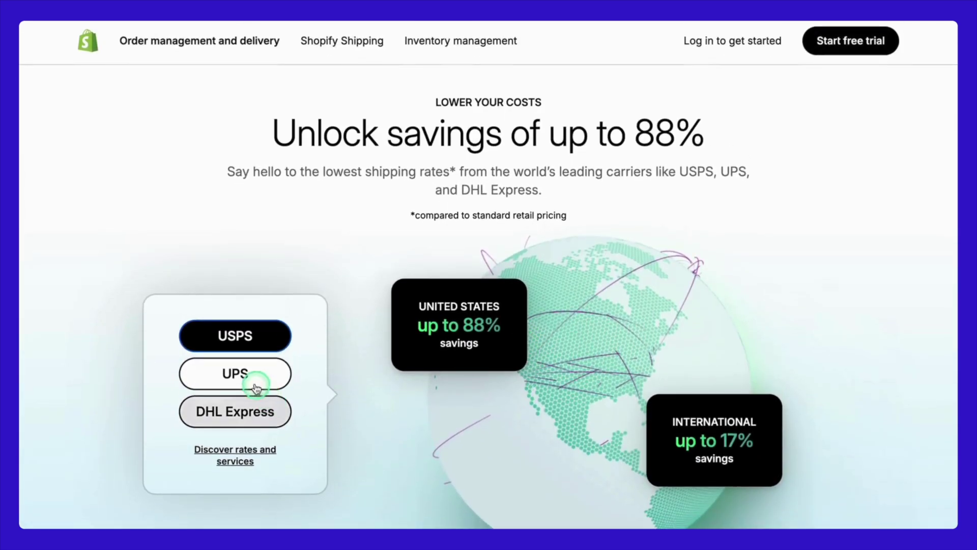
{"action": "left_click", "coordinate": [255, 384]}
{"action": "left_click", "coordinate": [242, 421]}
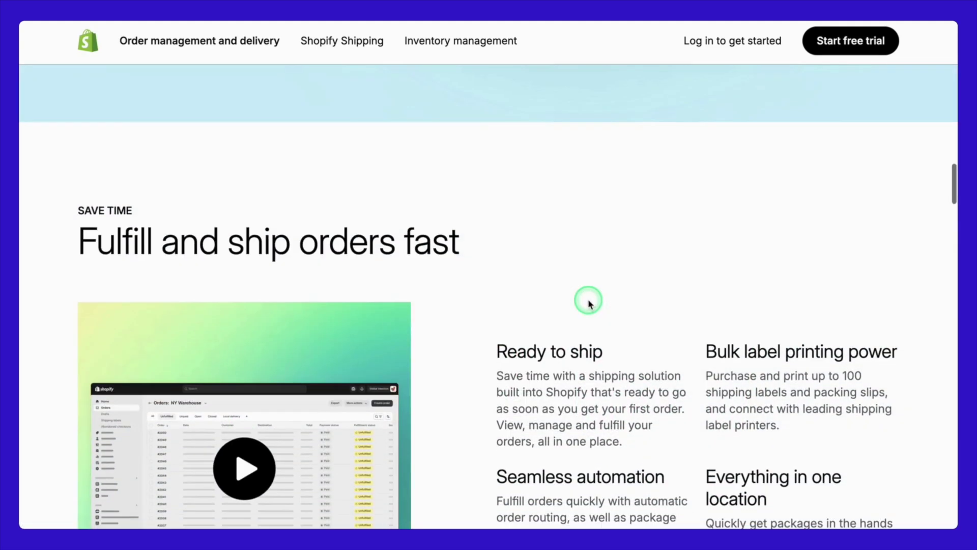
Step: View the $200 embedded insurance, easy claims process, and delivery-failure cost reduction details
{"action": "scroll", "coordinate": [588, 304], "scroll_direction": "down", "scroll_amount": 3}
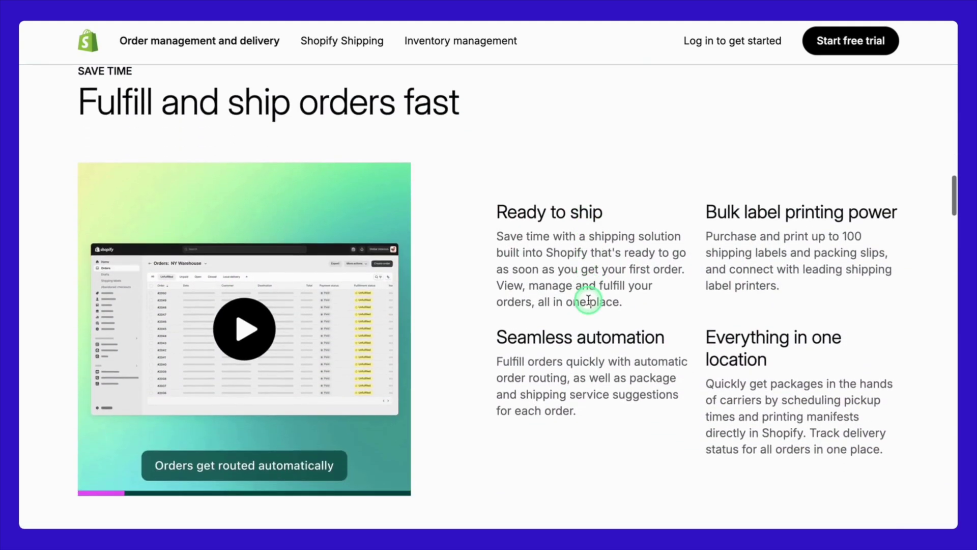
{"action": "scroll", "coordinate": [589, 304], "scroll_direction": "down", "scroll_amount": 5}
{"action": "scroll", "coordinate": [589, 304], "scroll_direction": "down", "scroll_amount": 15}
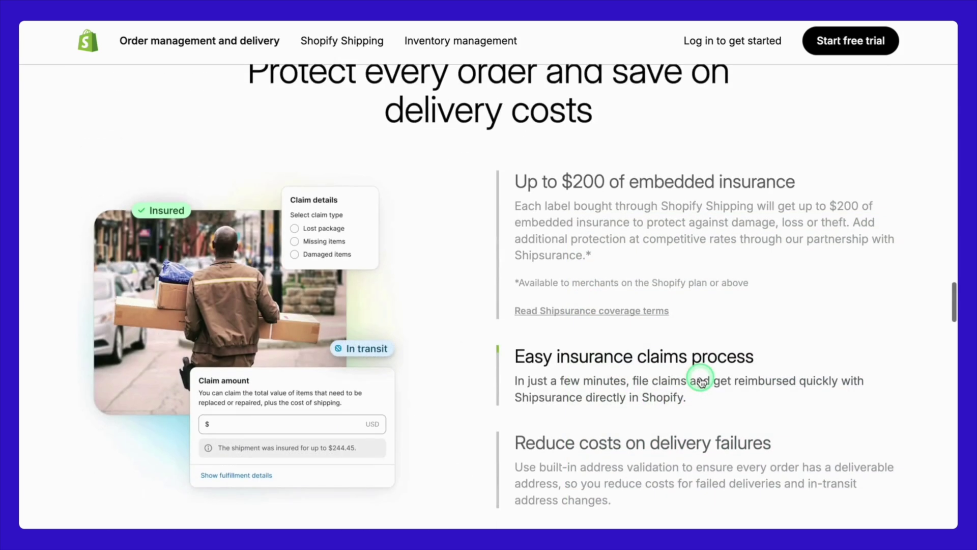
{"action": "left_click", "coordinate": [693, 252]}
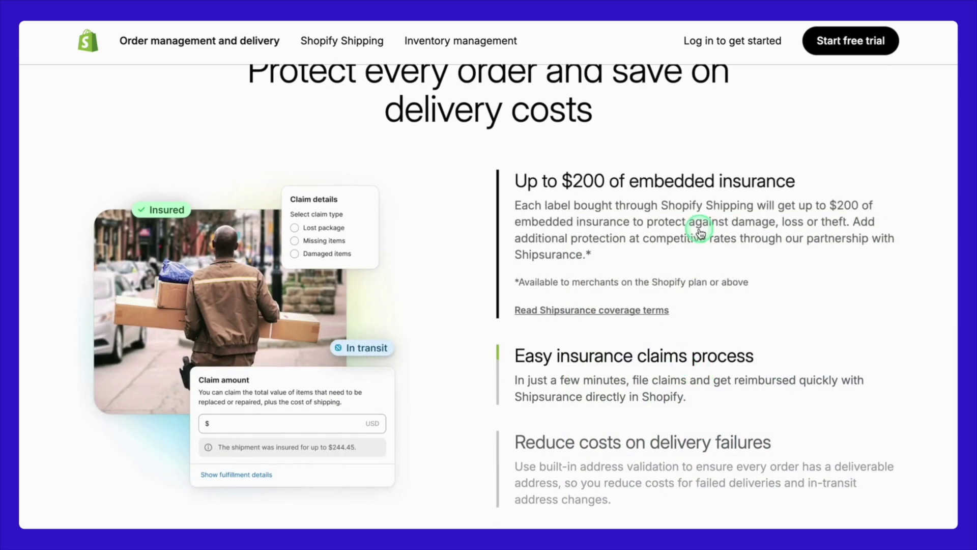
{"action": "scroll", "coordinate": [698, 227], "scroll_direction": "up", "scroll_amount": 1}
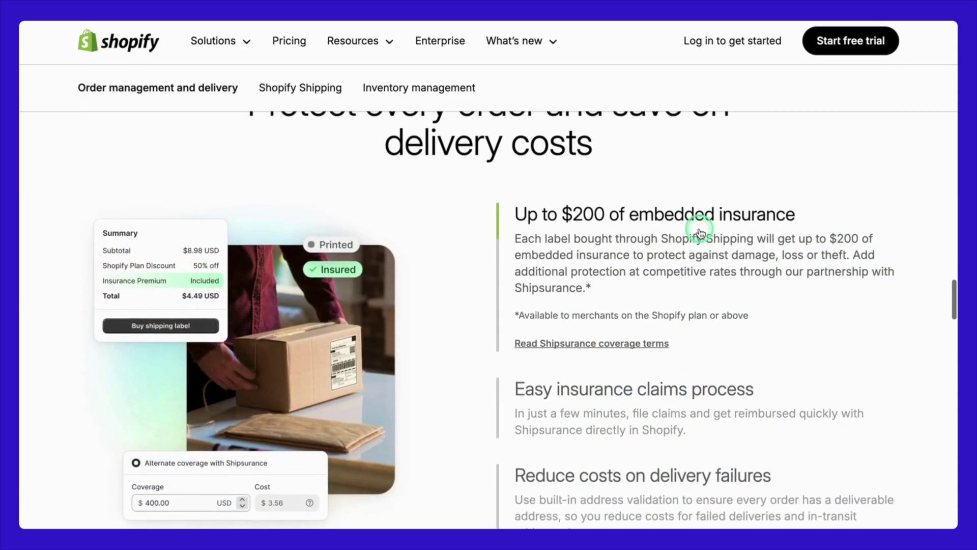
{"action": "scroll", "coordinate": [698, 227], "scroll_direction": "down", "scroll_amount": 1}
{"action": "left_click", "coordinate": [644, 366]}
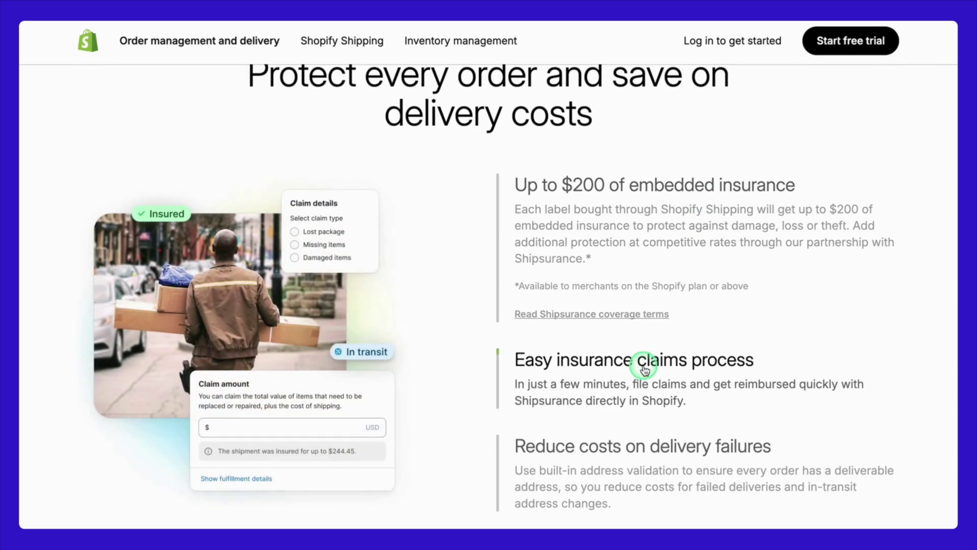
{"action": "left_click", "coordinate": [597, 473]}
Step: Scroll past the testimonials to the Shop, Shopify Credit, Planet App and Managed Markets cards
{"action": "scroll", "coordinate": [598, 473], "scroll_direction": "down", "scroll_amount": 8}
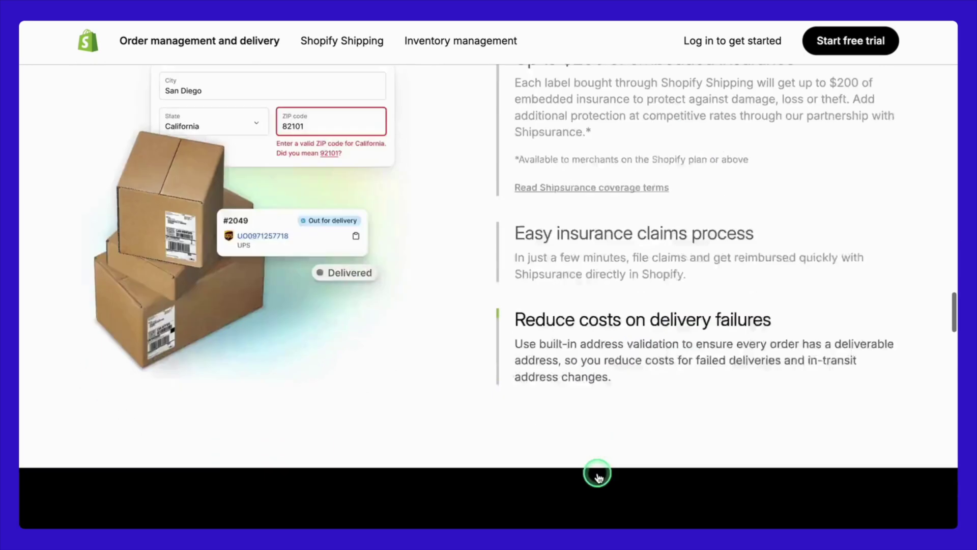
{"action": "scroll", "coordinate": [598, 475], "scroll_direction": "down", "scroll_amount": 2}
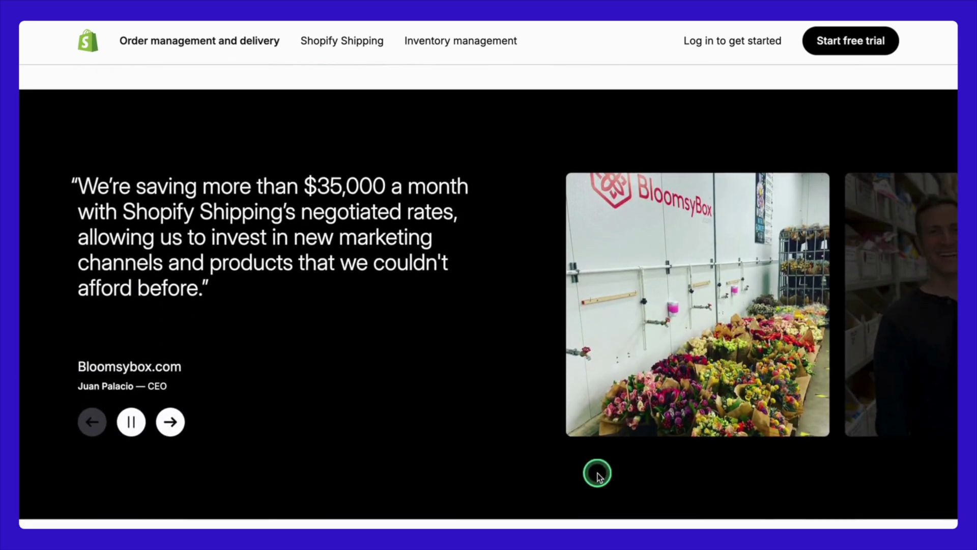
{"action": "scroll", "coordinate": [598, 474], "scroll_direction": "up", "scroll_amount": 1}
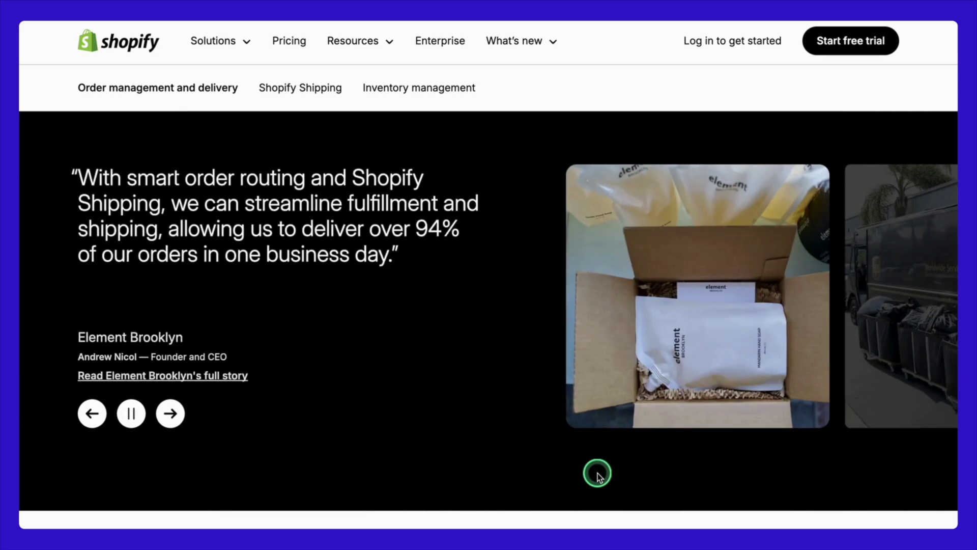
{"action": "scroll", "coordinate": [597, 474], "scroll_direction": "down", "scroll_amount": 5}
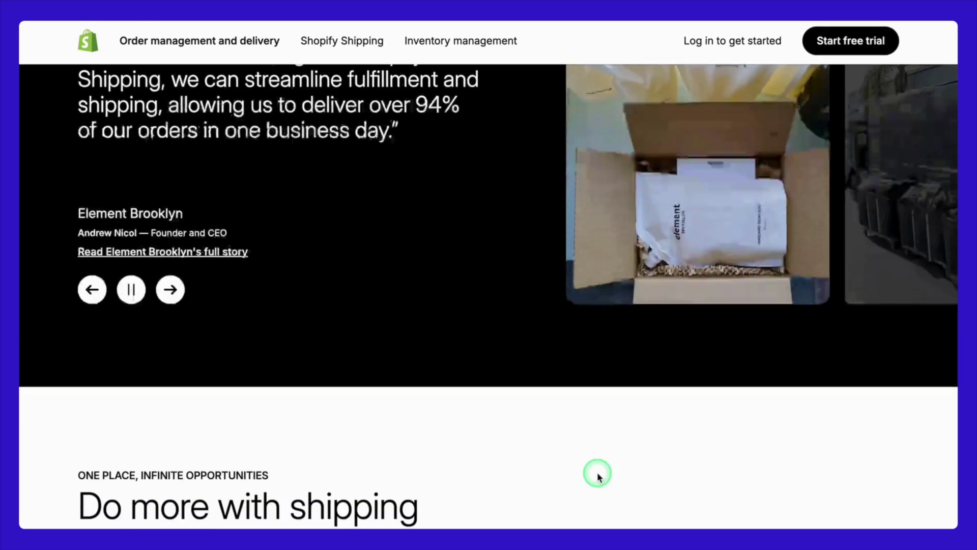
{"action": "scroll", "coordinate": [599, 475], "scroll_direction": "down", "scroll_amount": 5}
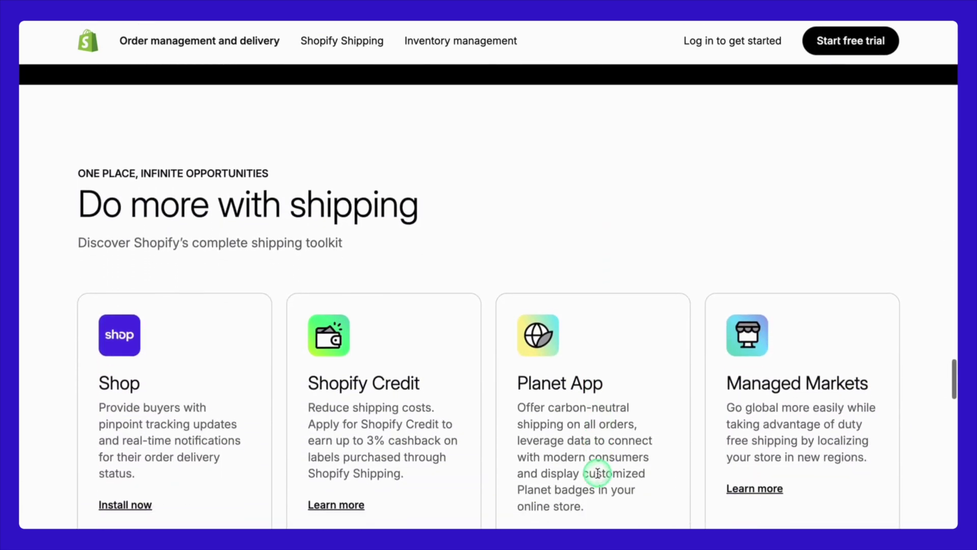